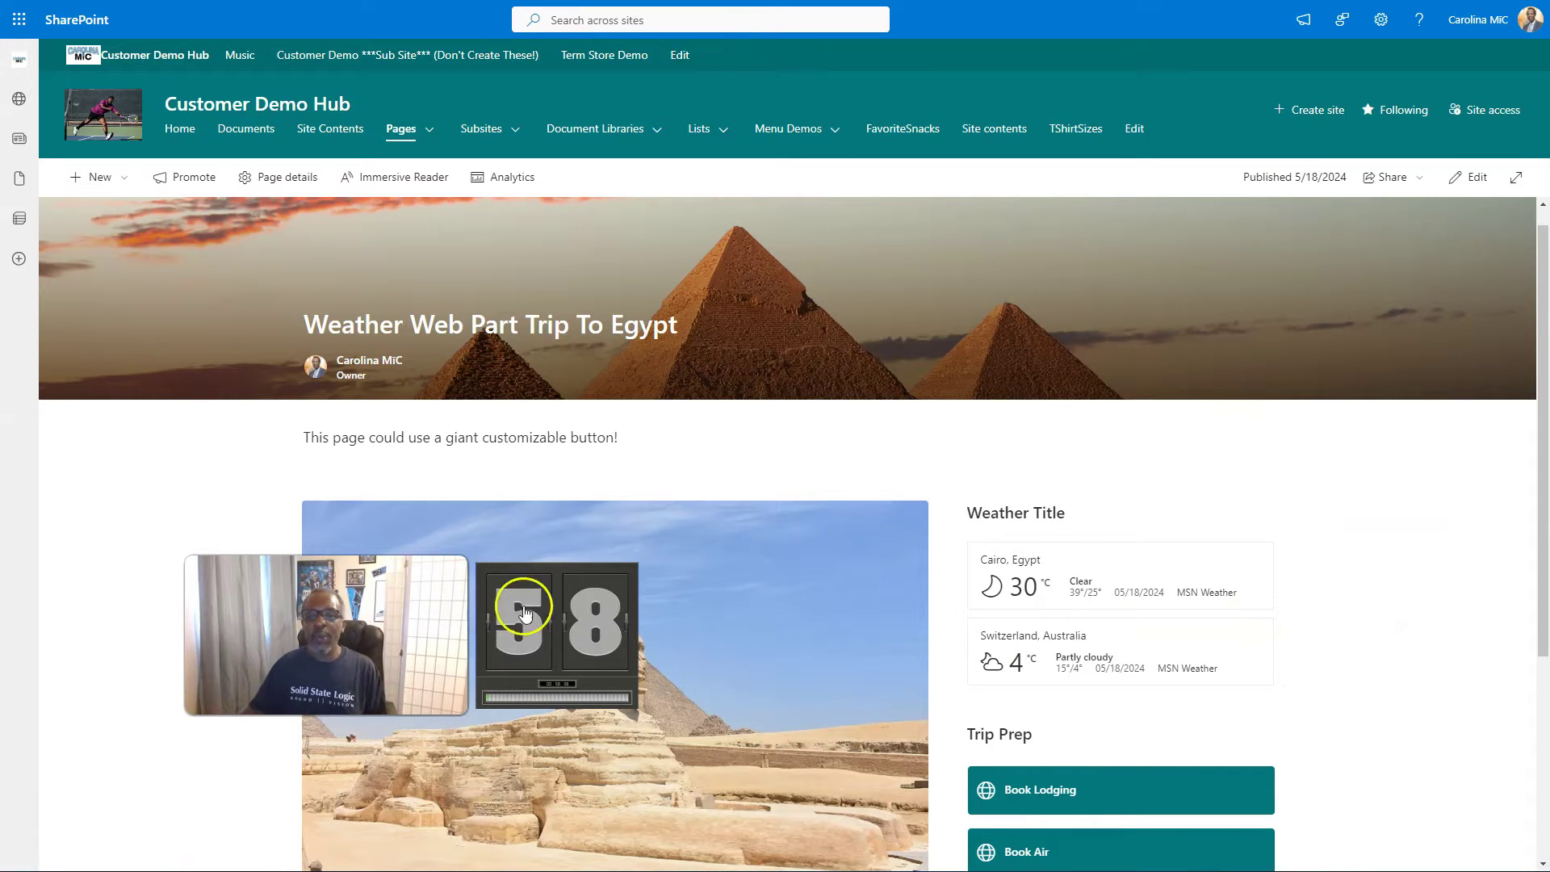
Put the page into edit mode and add an Image web part below the intro text.
left_click(1489, 177)
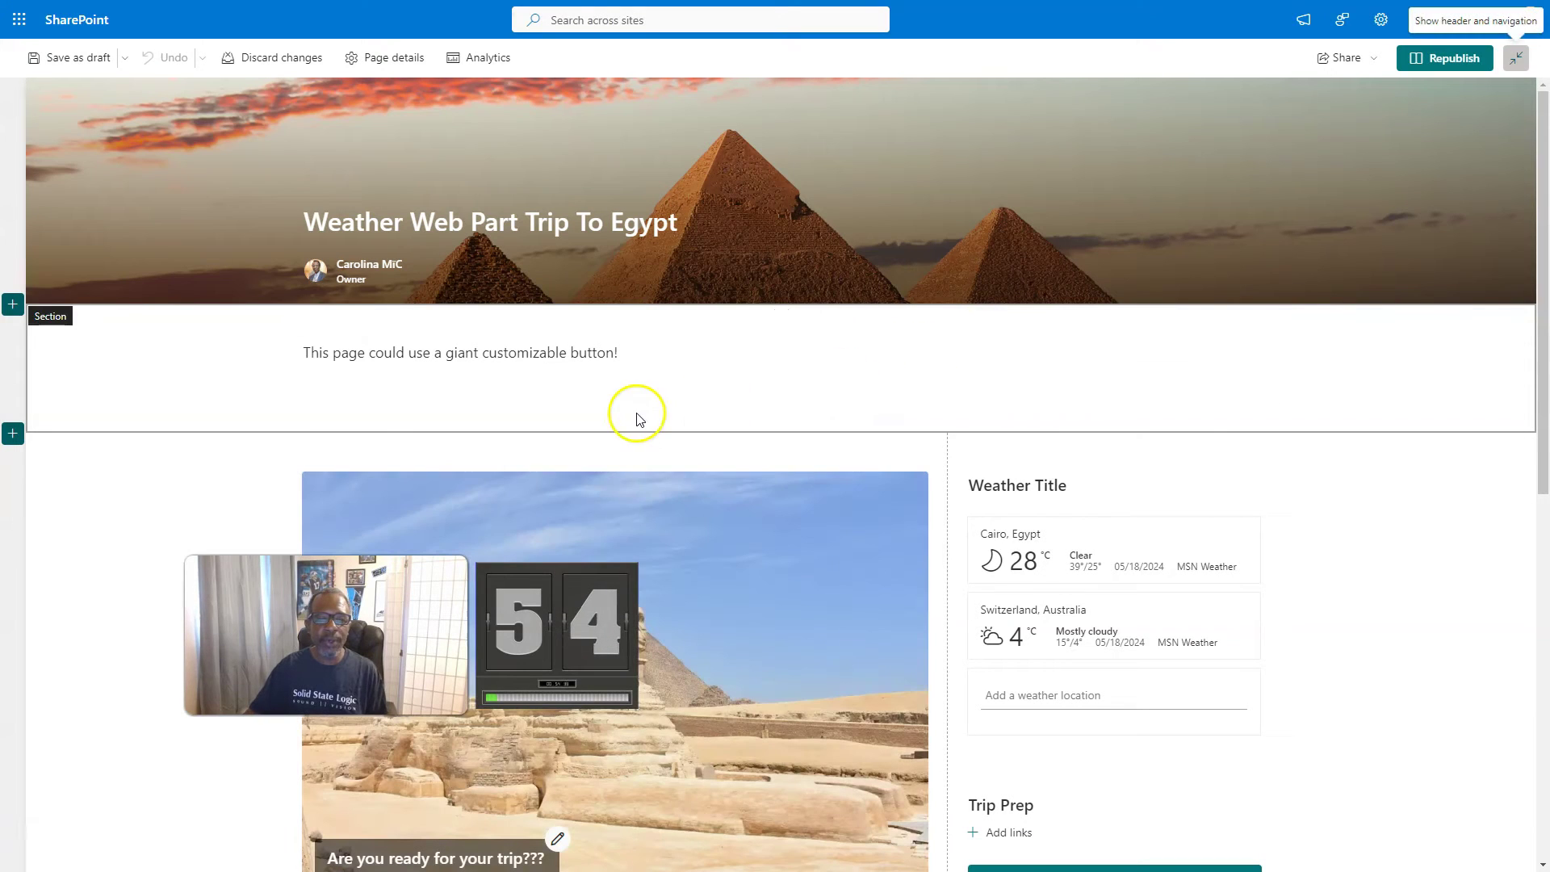
left_click(781, 402)
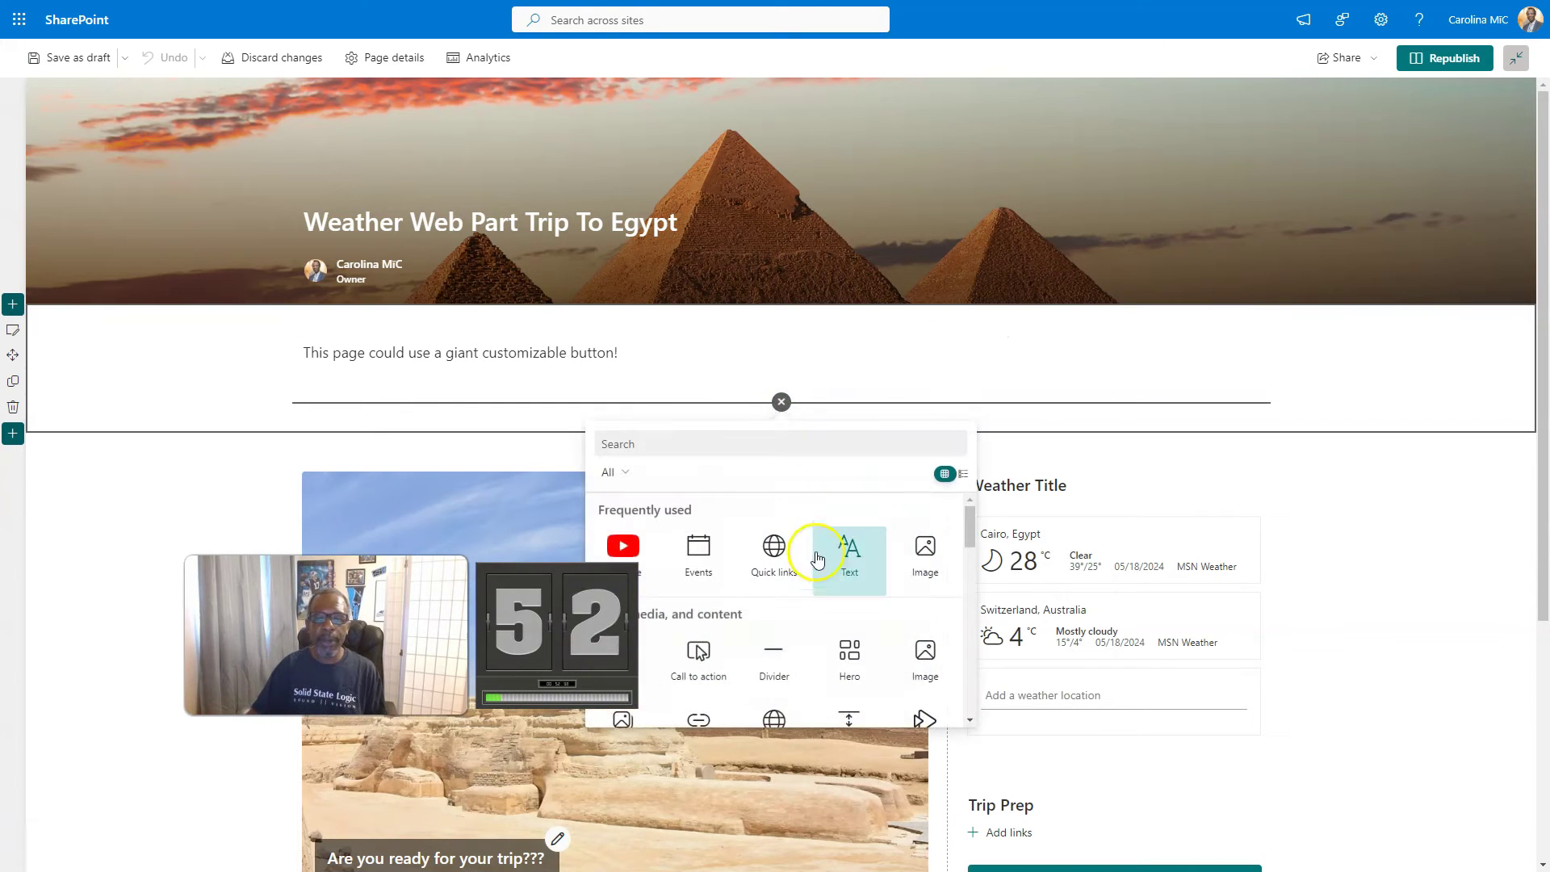
scroll(862, 543, "down", 1)
left_click(898, 531)
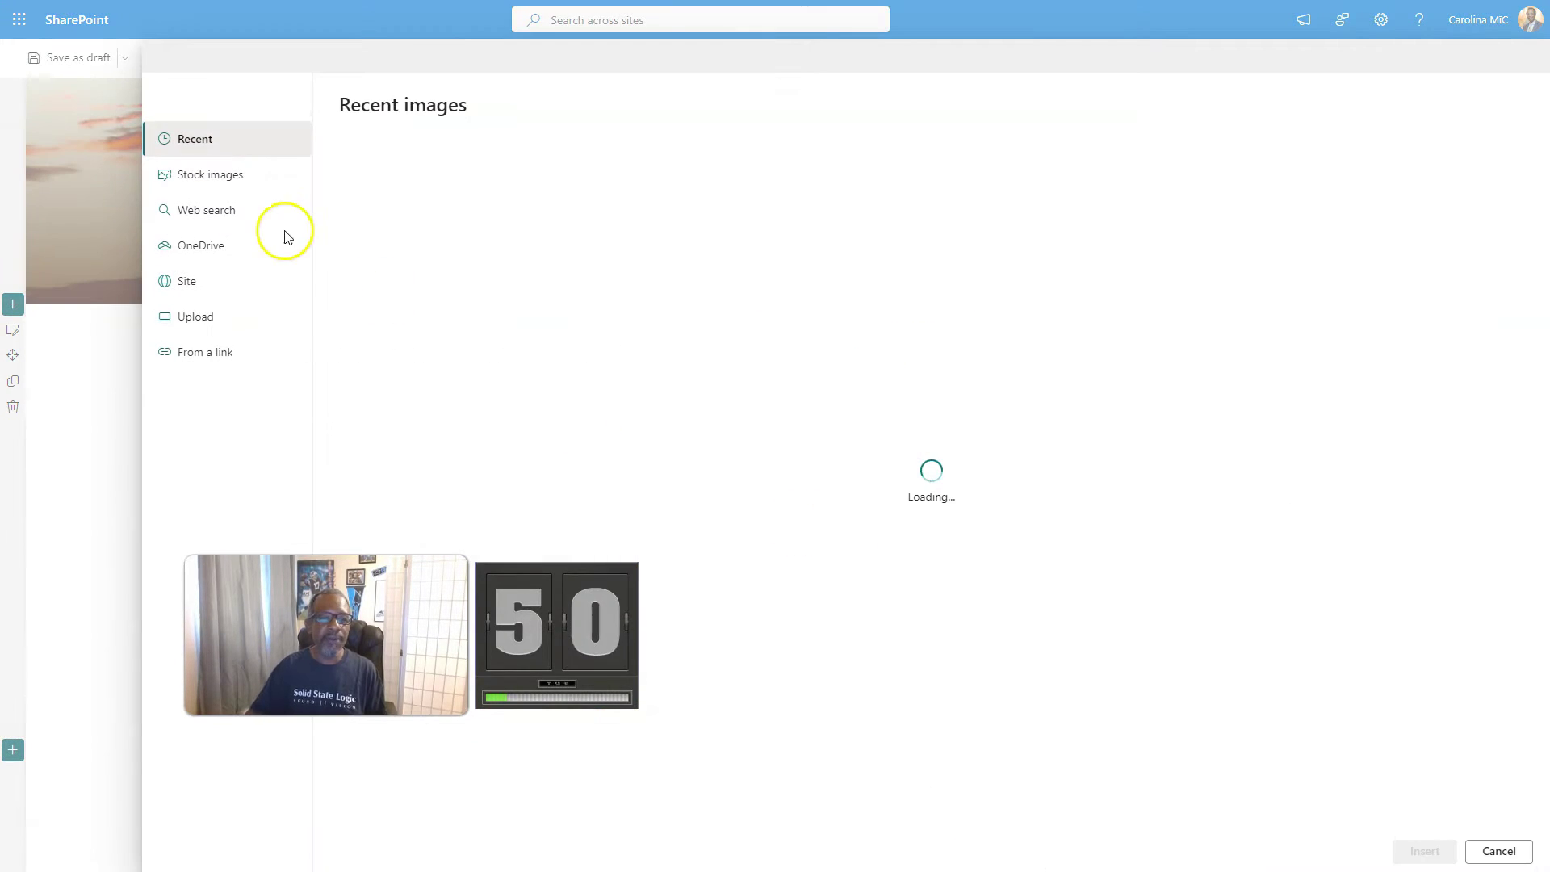
Search the stock images for "button" and pick the wooden-button photo.
left_click(199, 184)
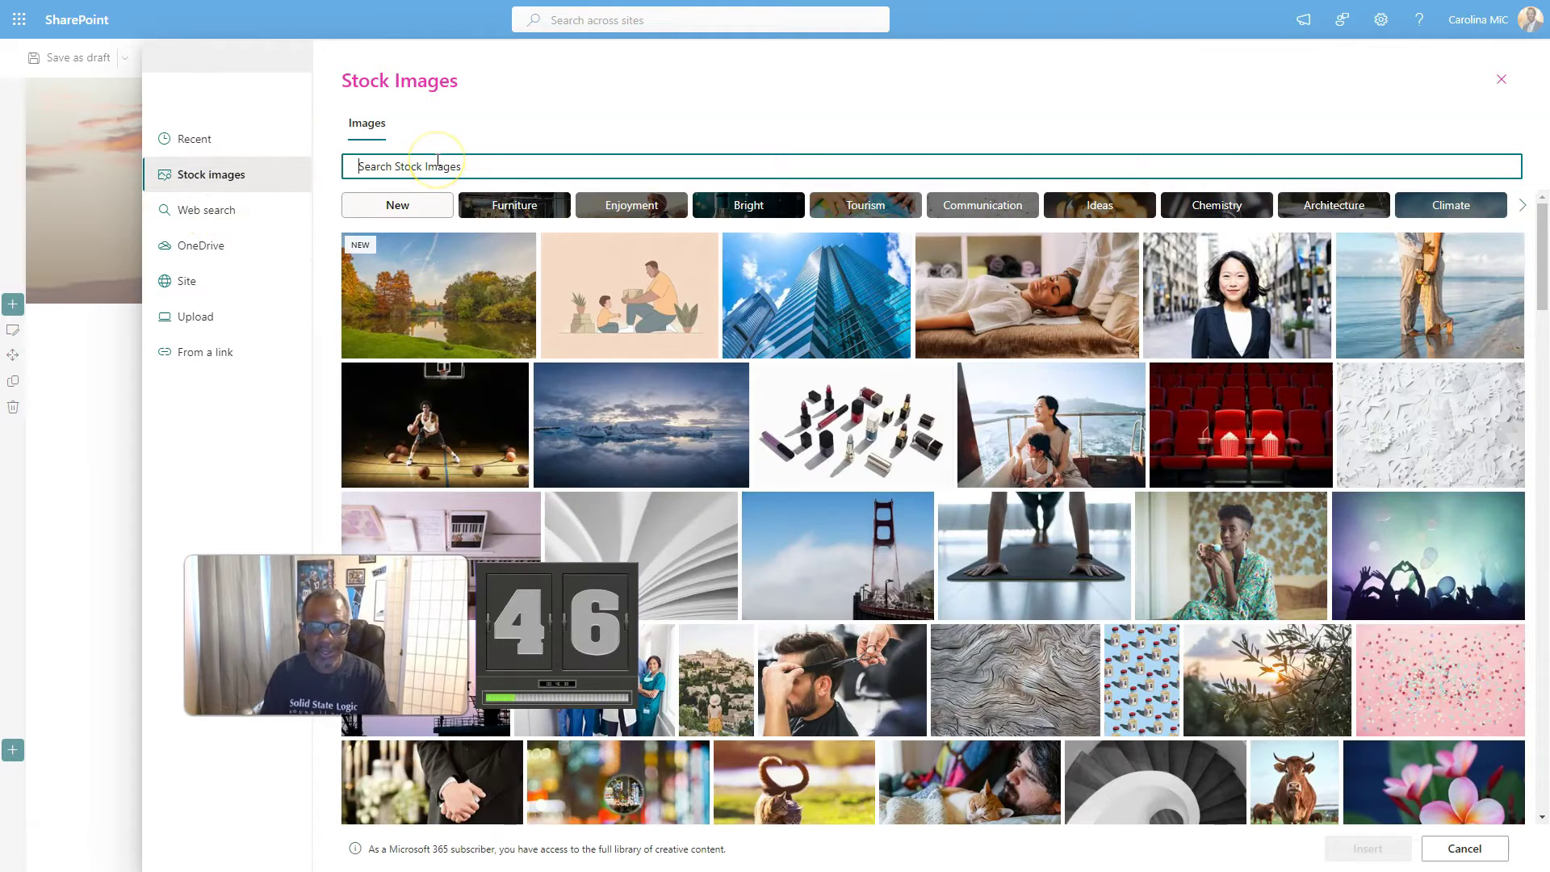
type("vbo")
key("BackSpace")
key("BackSpace")
key("BackSpace")
type("button")
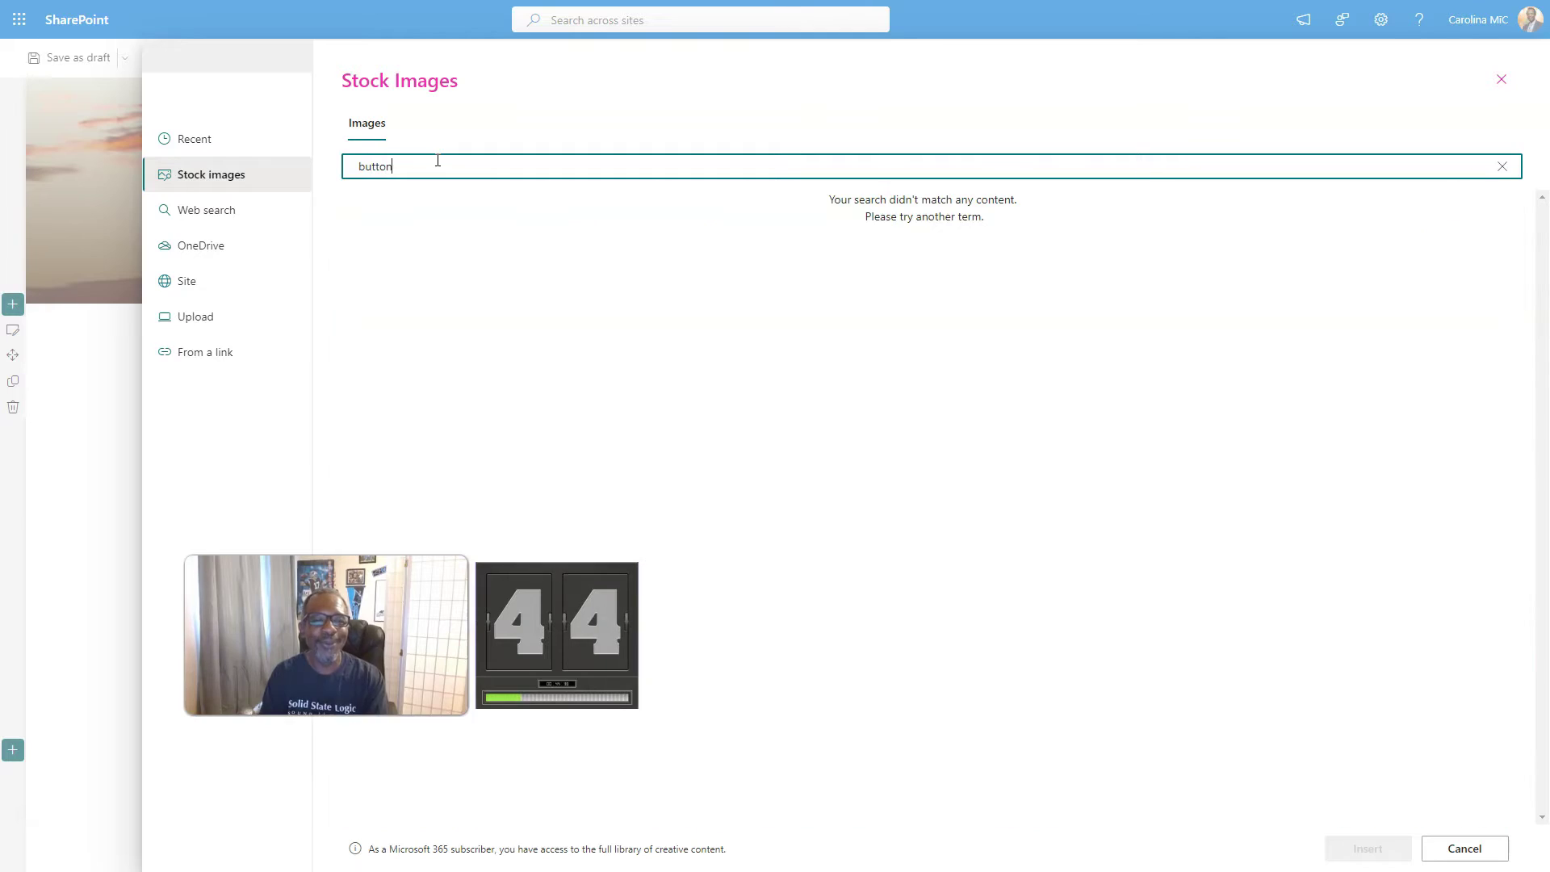
left_click(381, 359)
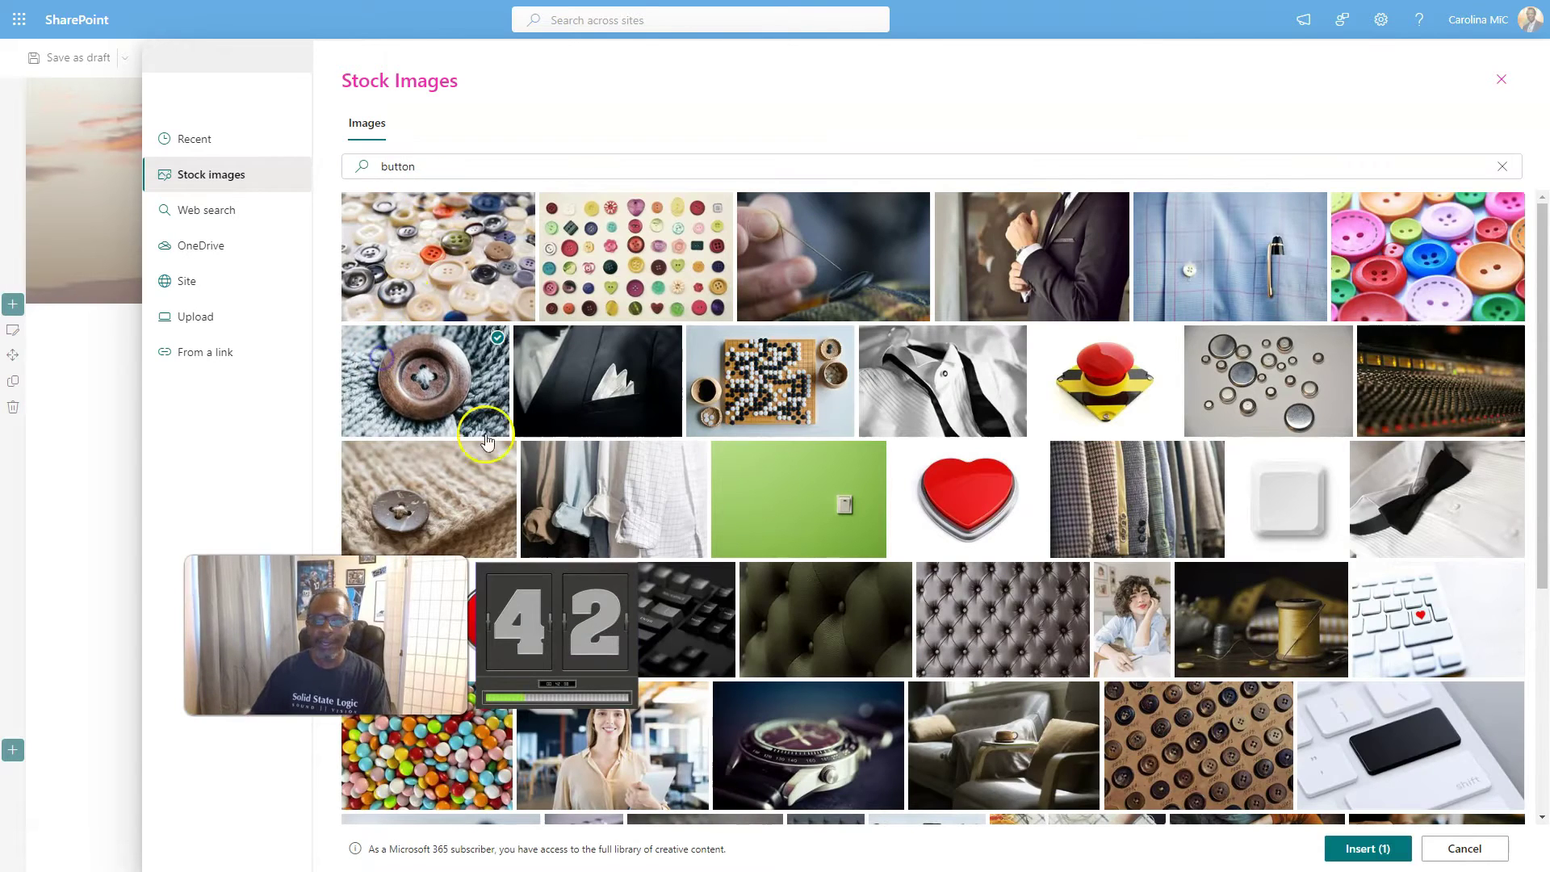
left_click(1364, 847)
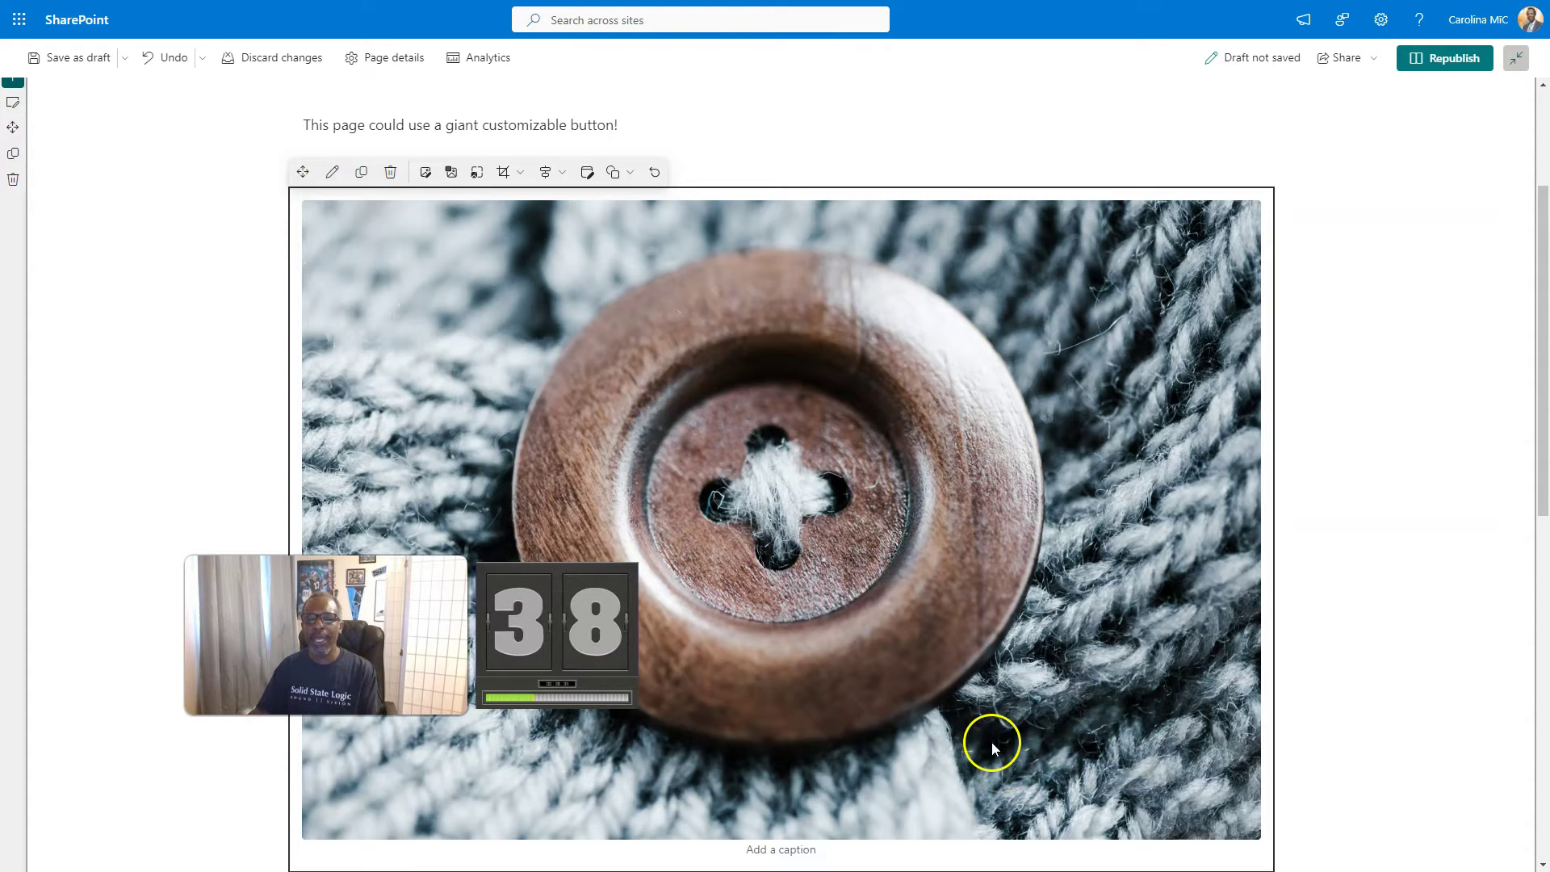
left_click(888, 741)
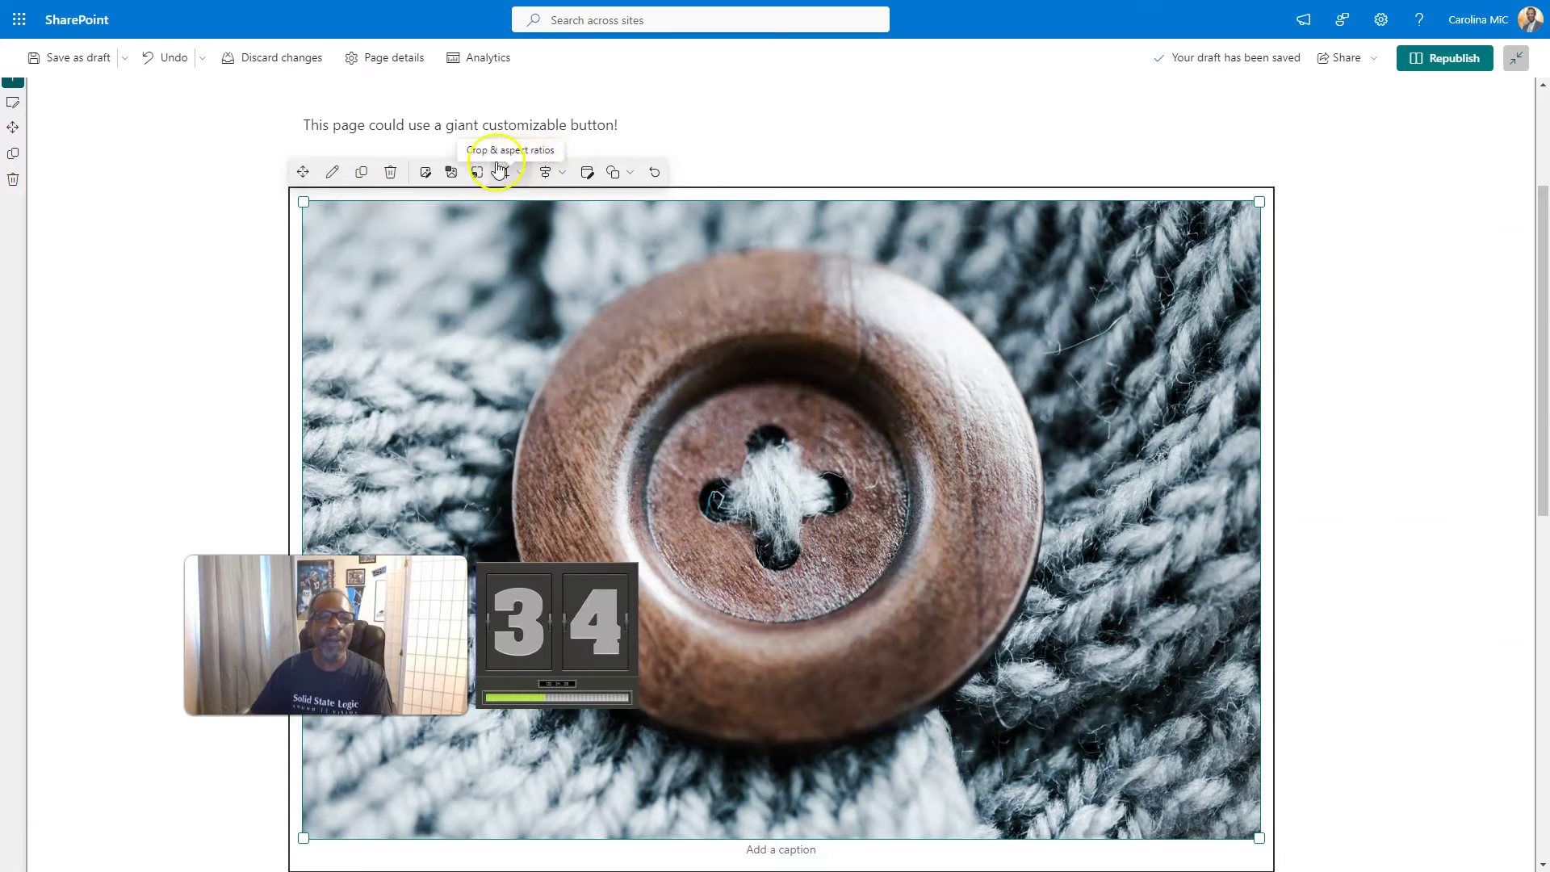
left_click(332, 172)
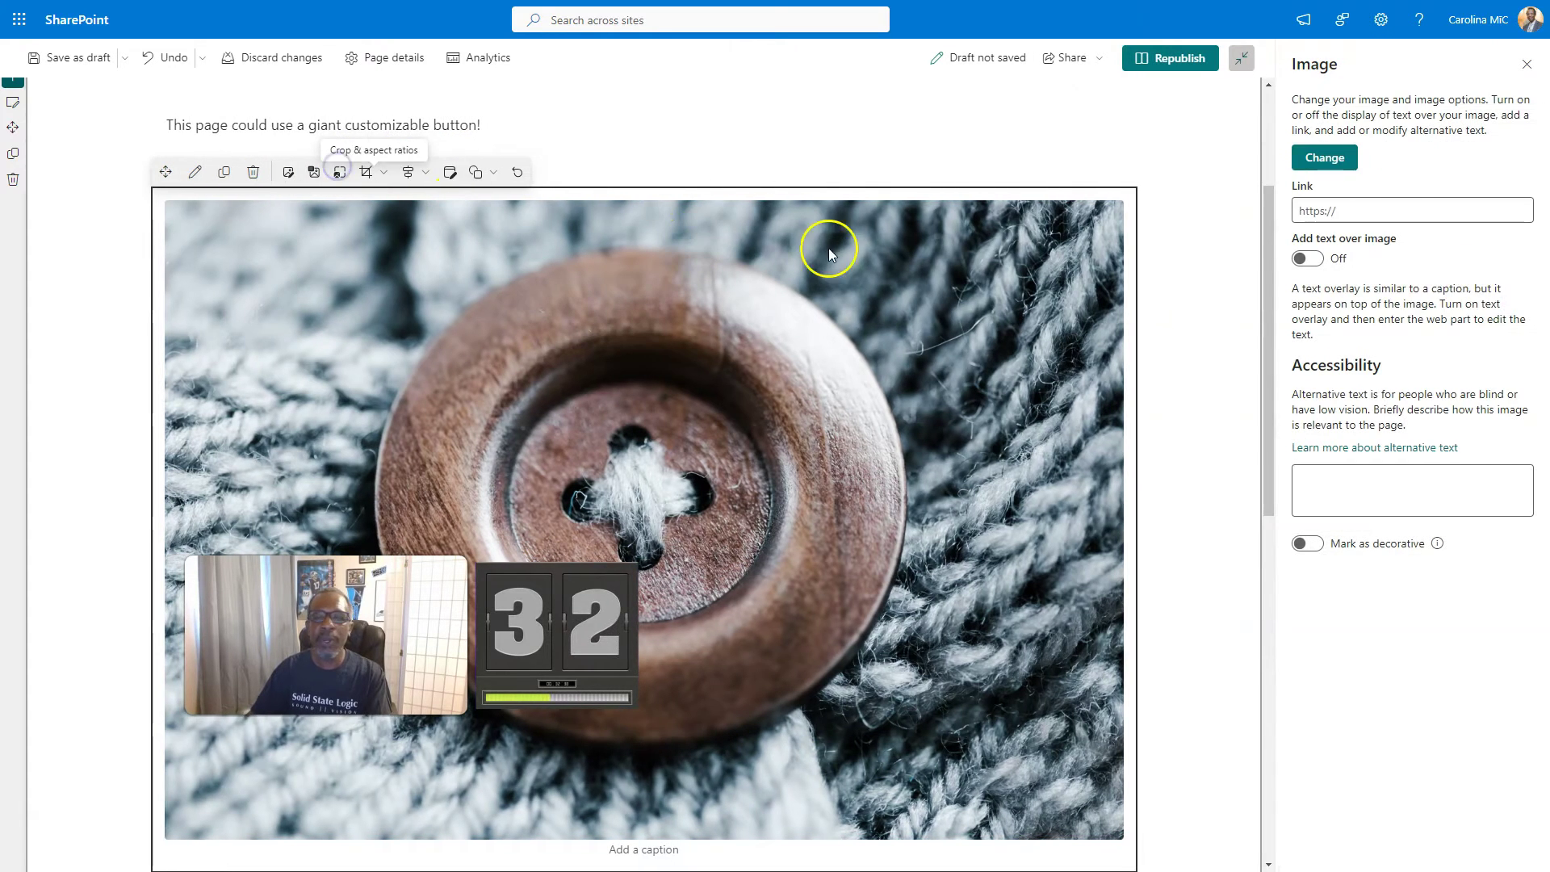
left_click(1372, 210)
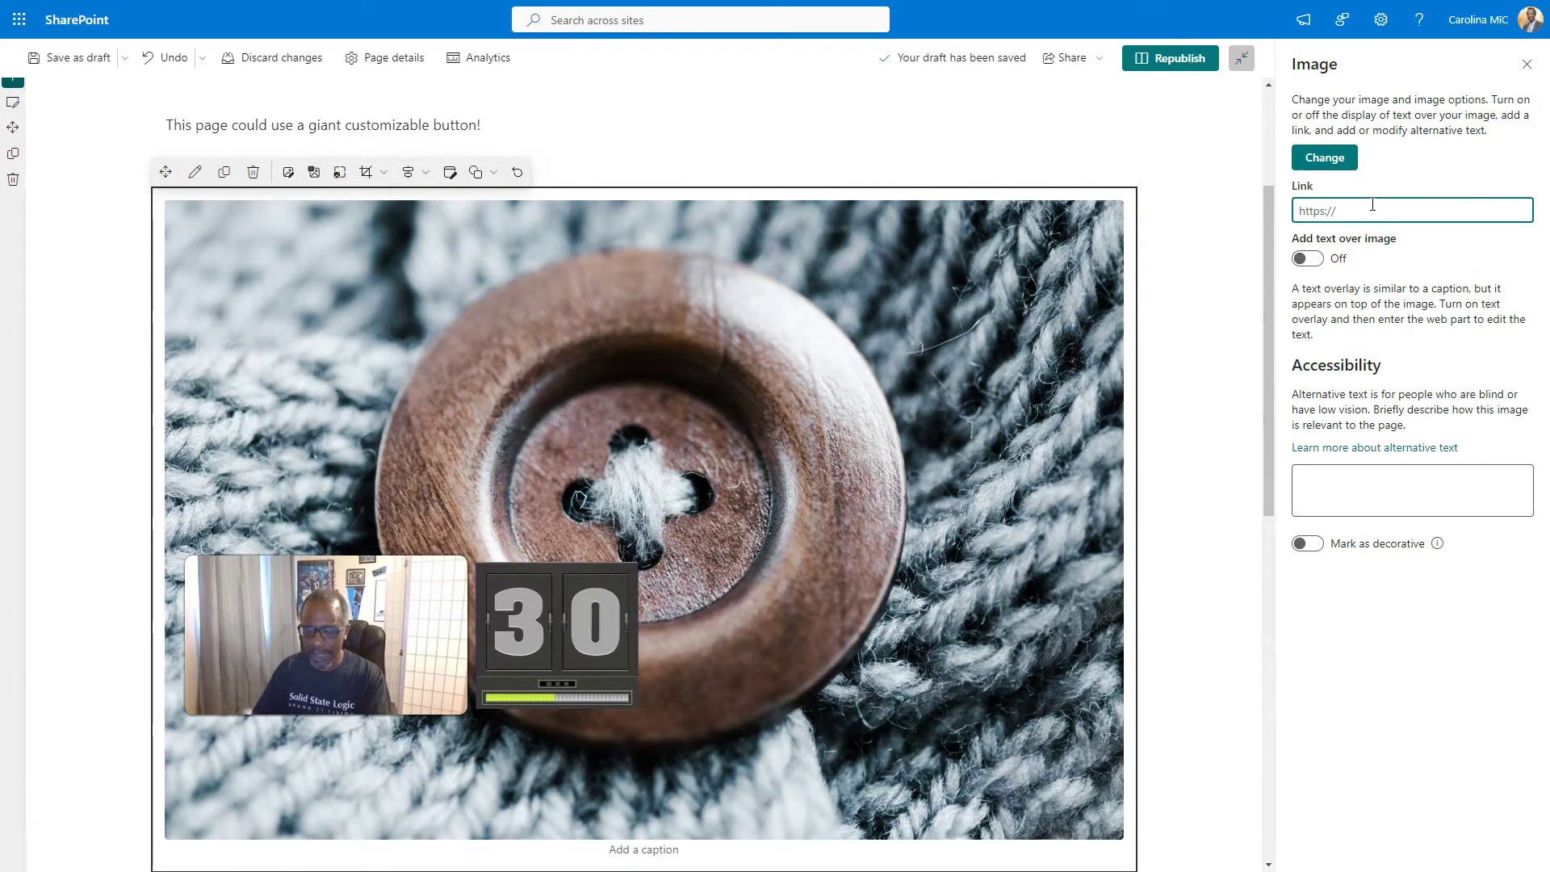
type("https://panthers.com")
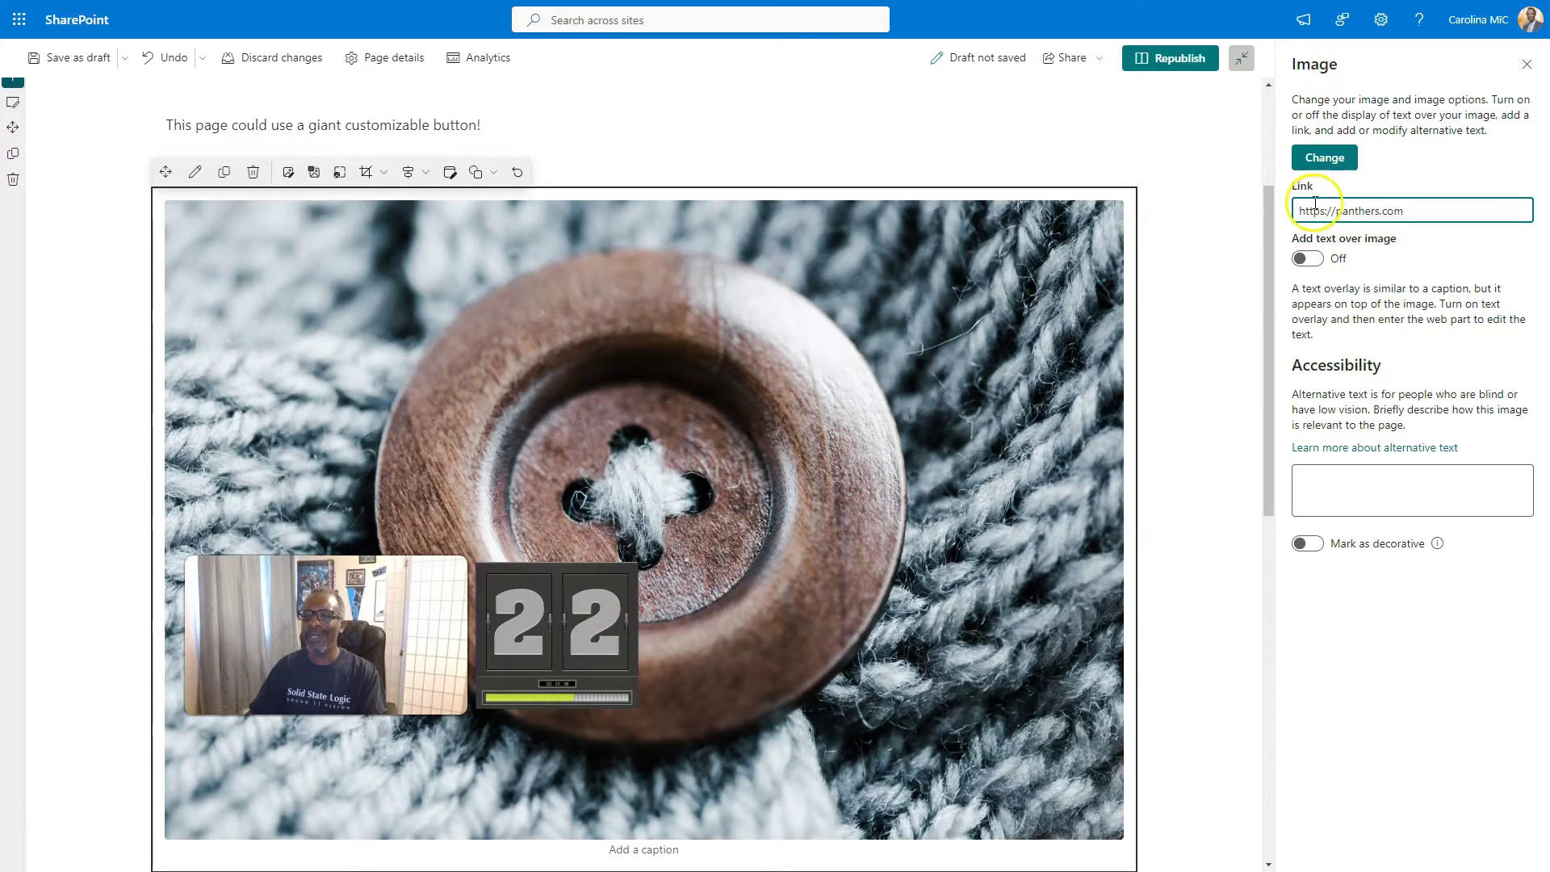
Toggle Add text over image on, then off again, and recheck the link.
left_click(1387, 239)
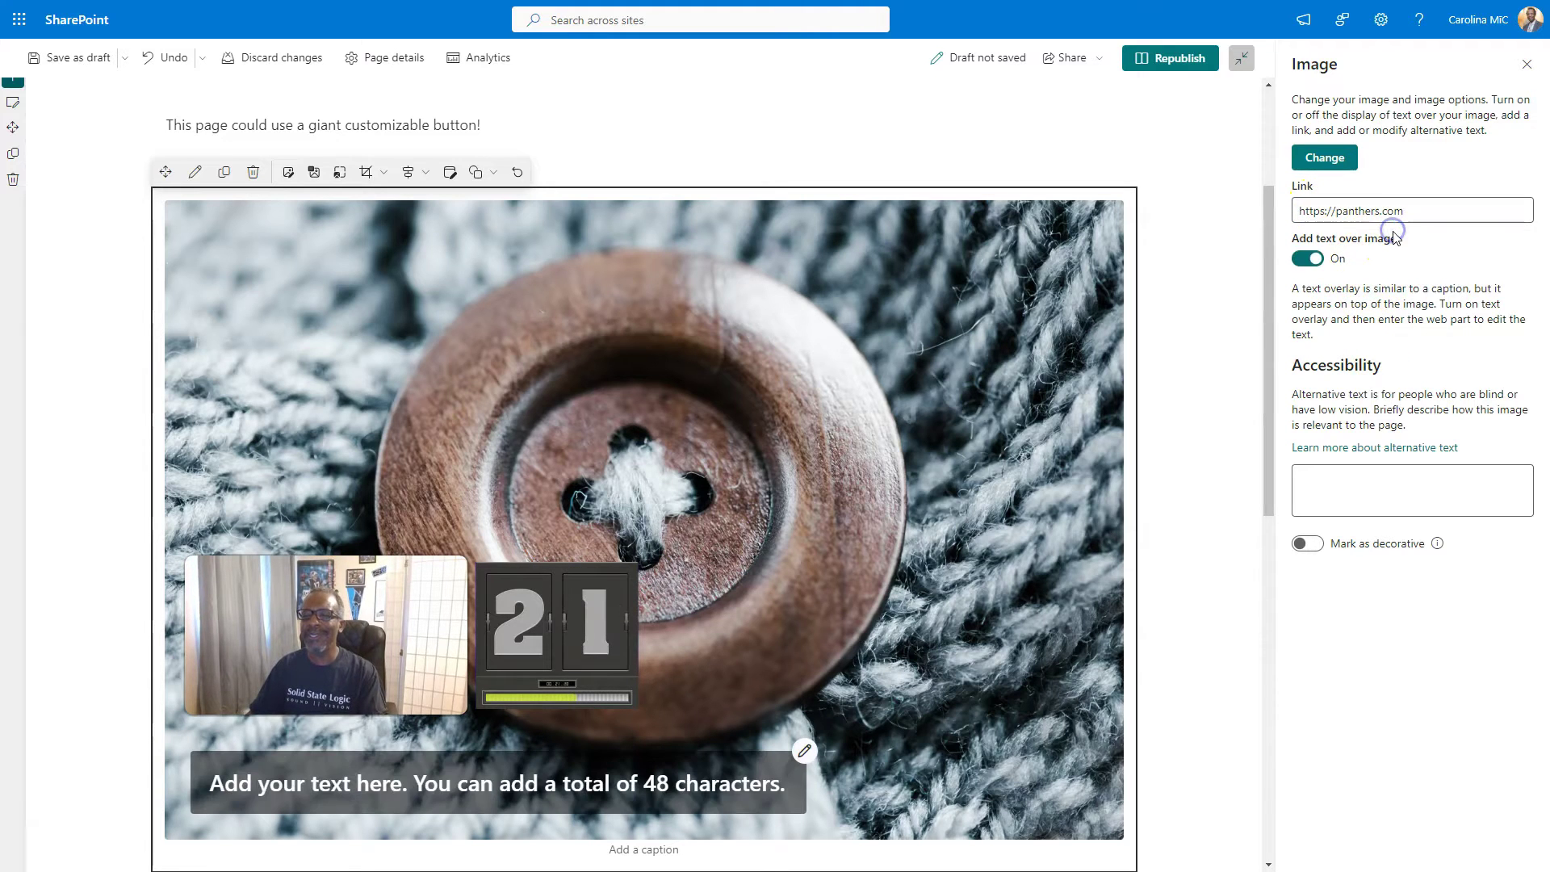
left_click(1310, 258)
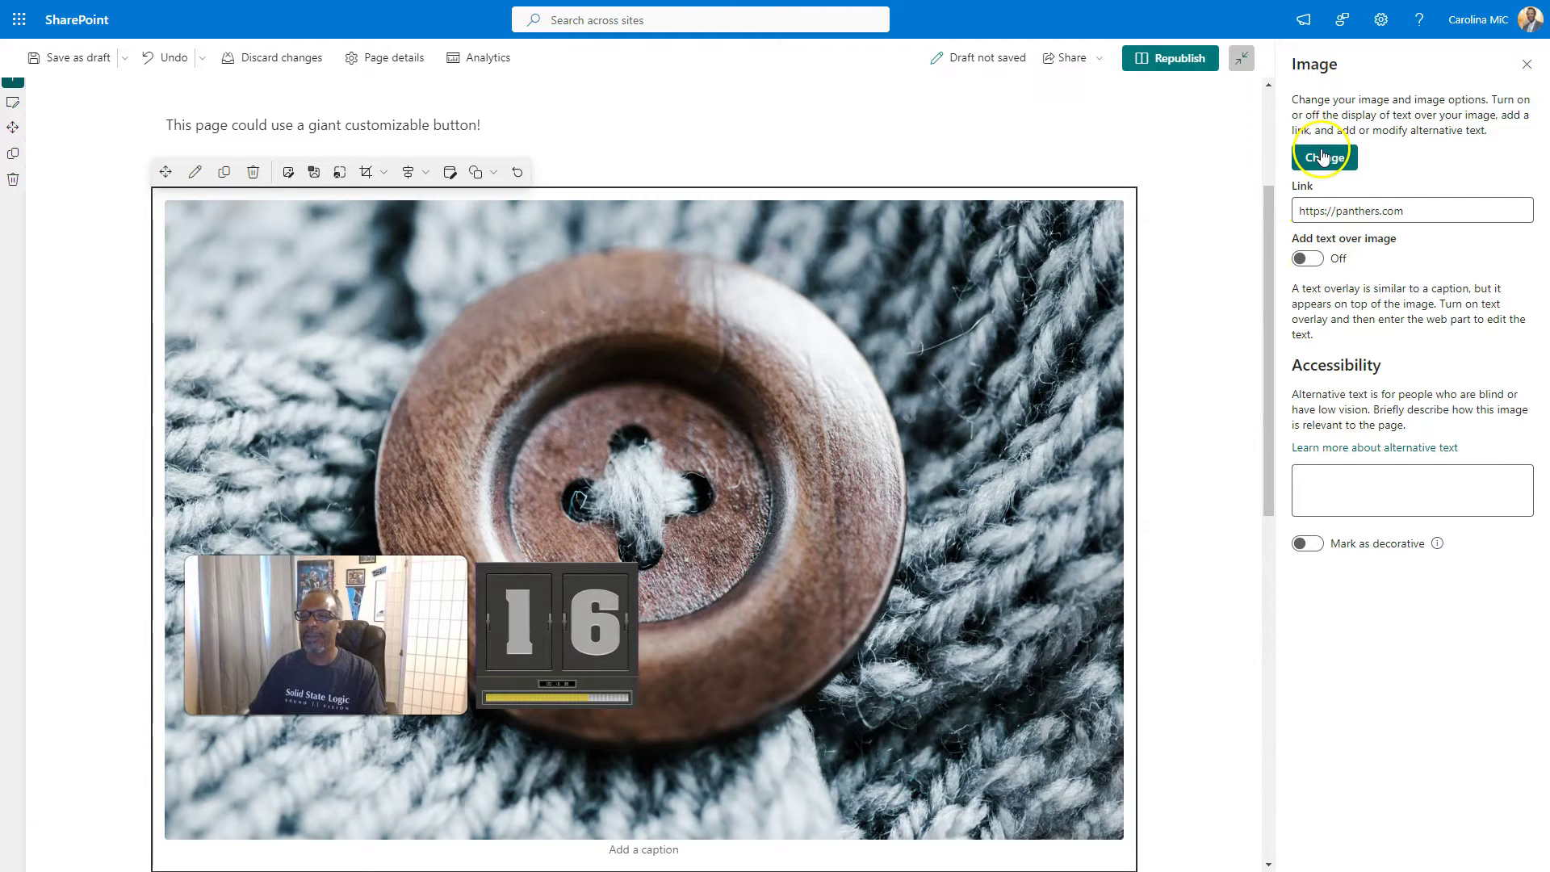
left_click(1405, 211)
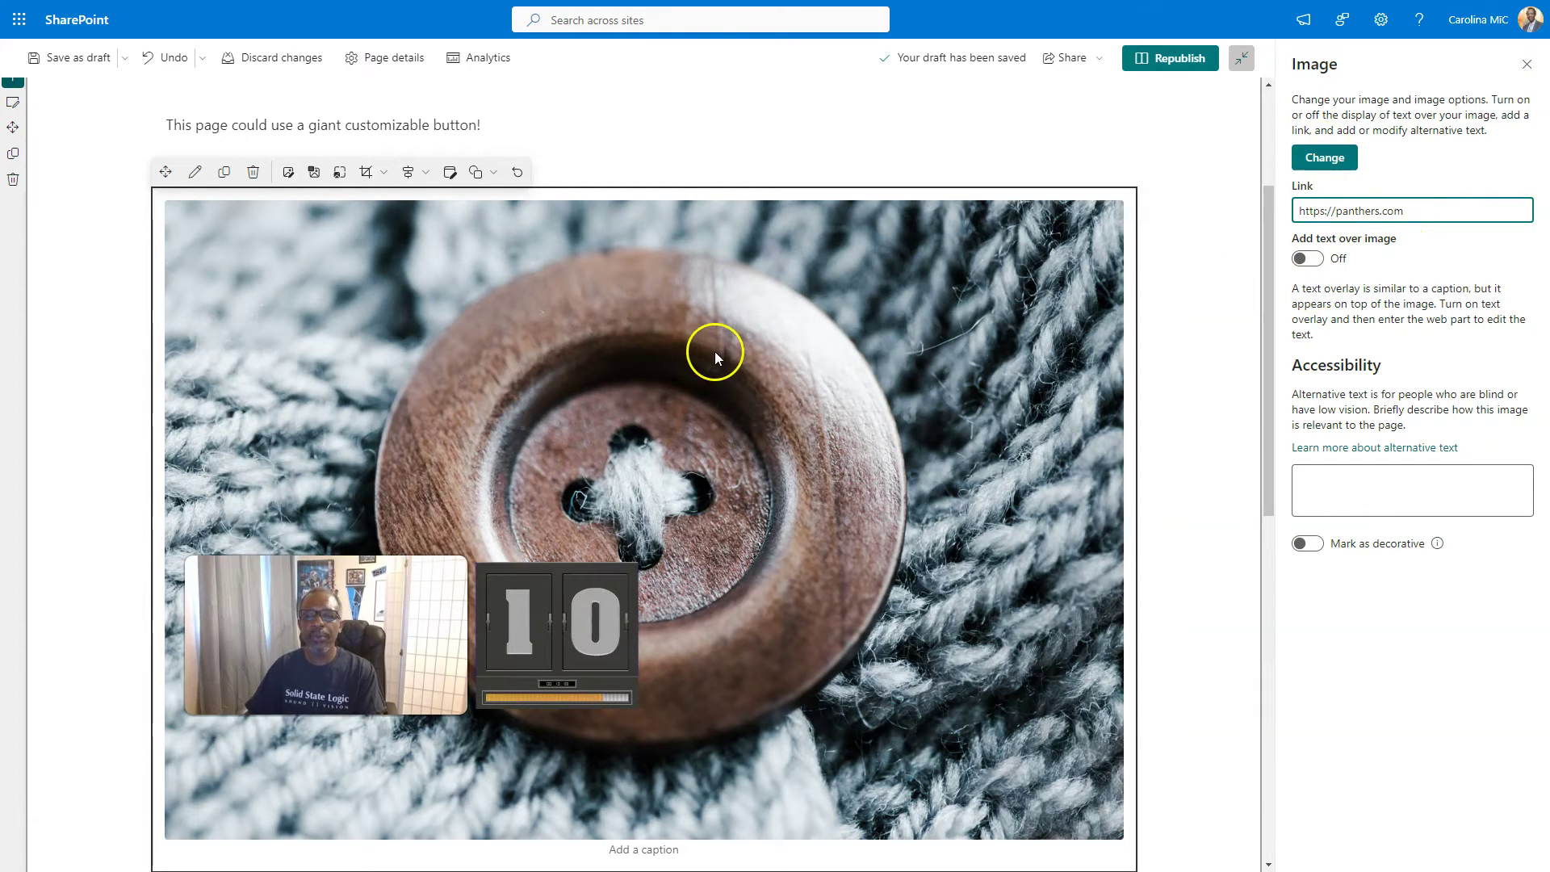
mouse_move(1082, 97)
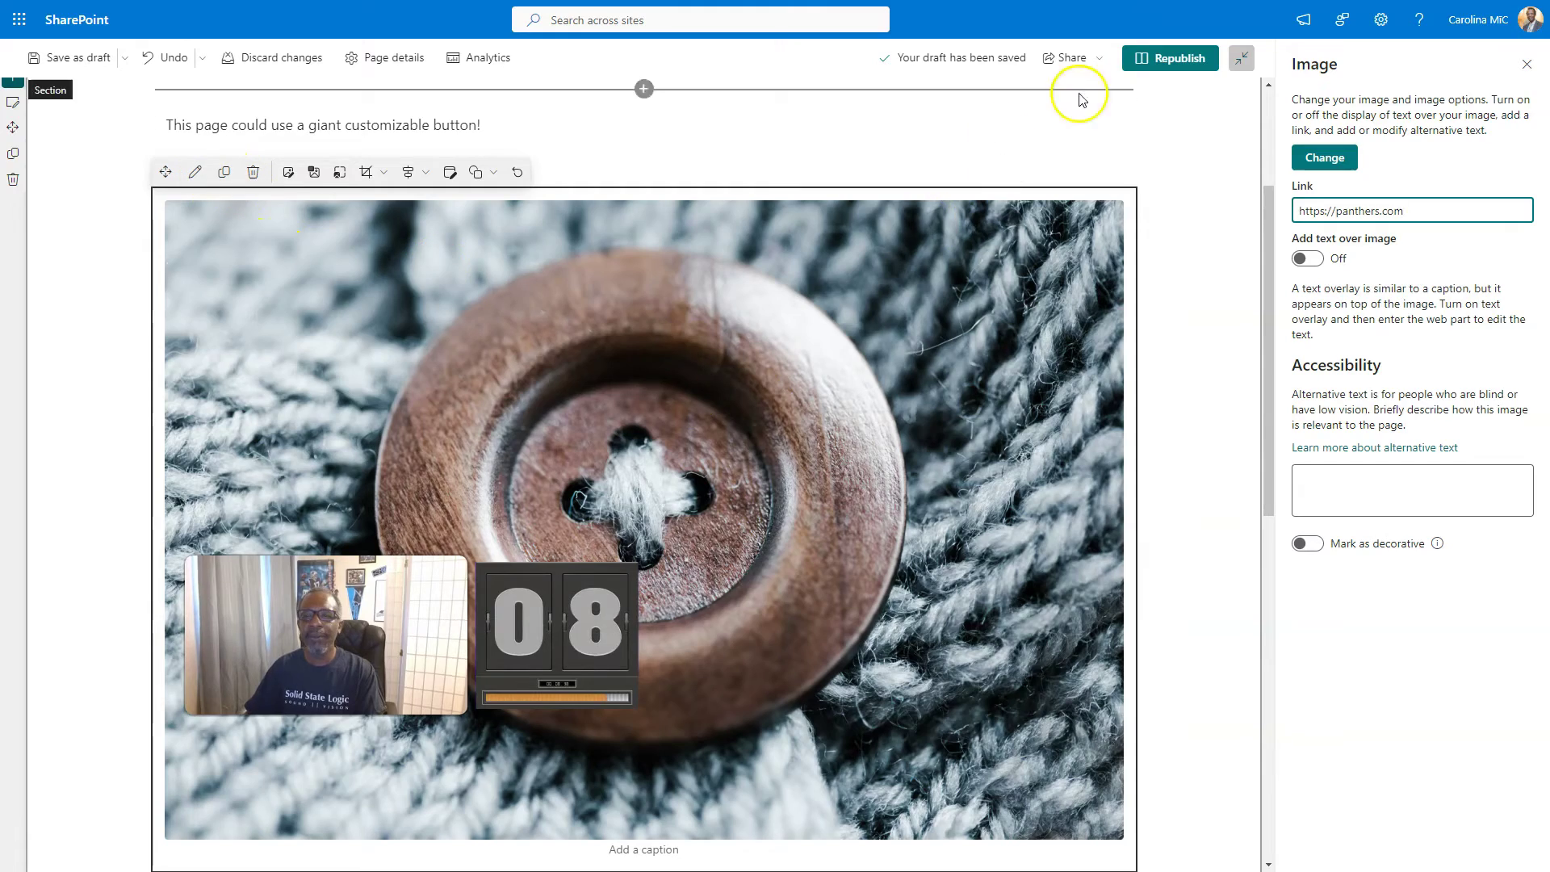
Republish the page and click the button image to test its Panthers link.
left_click(1152, 60)
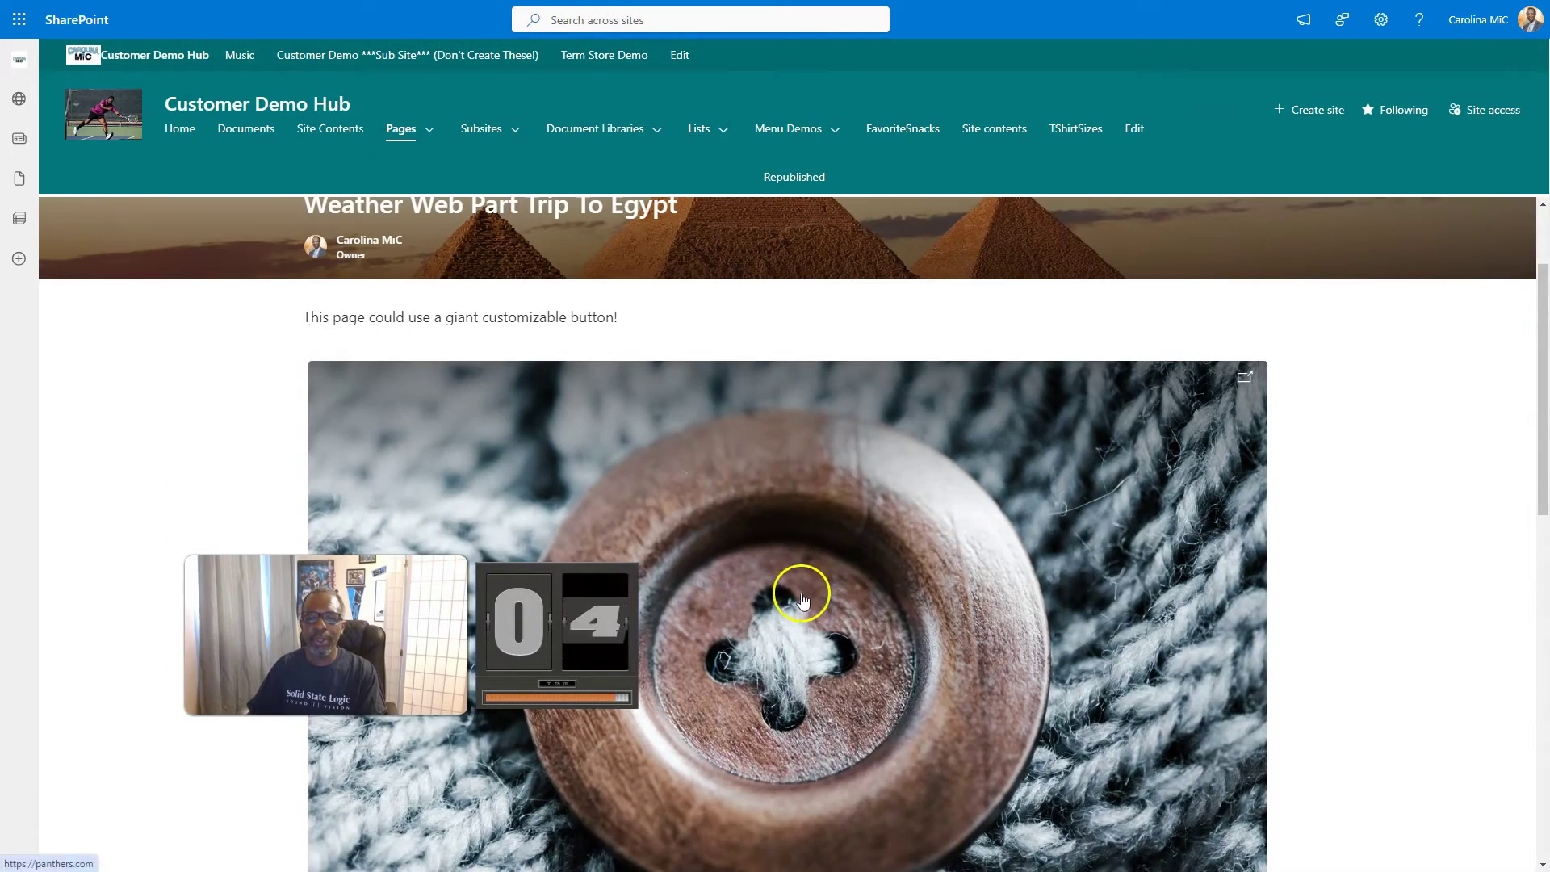
left_click(801, 594)
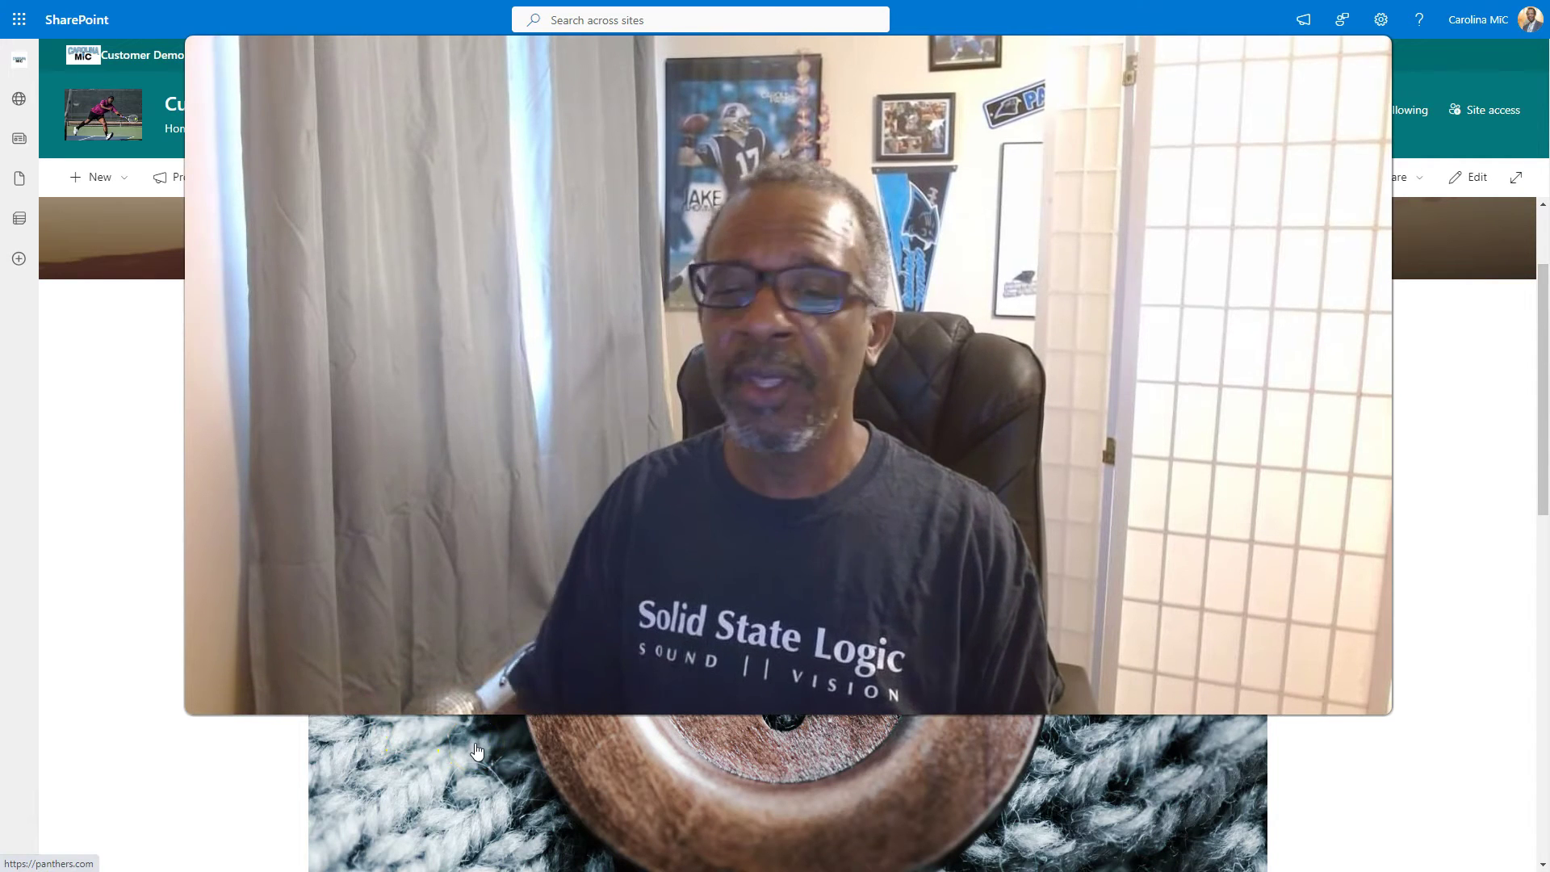
left_click(546, 735)
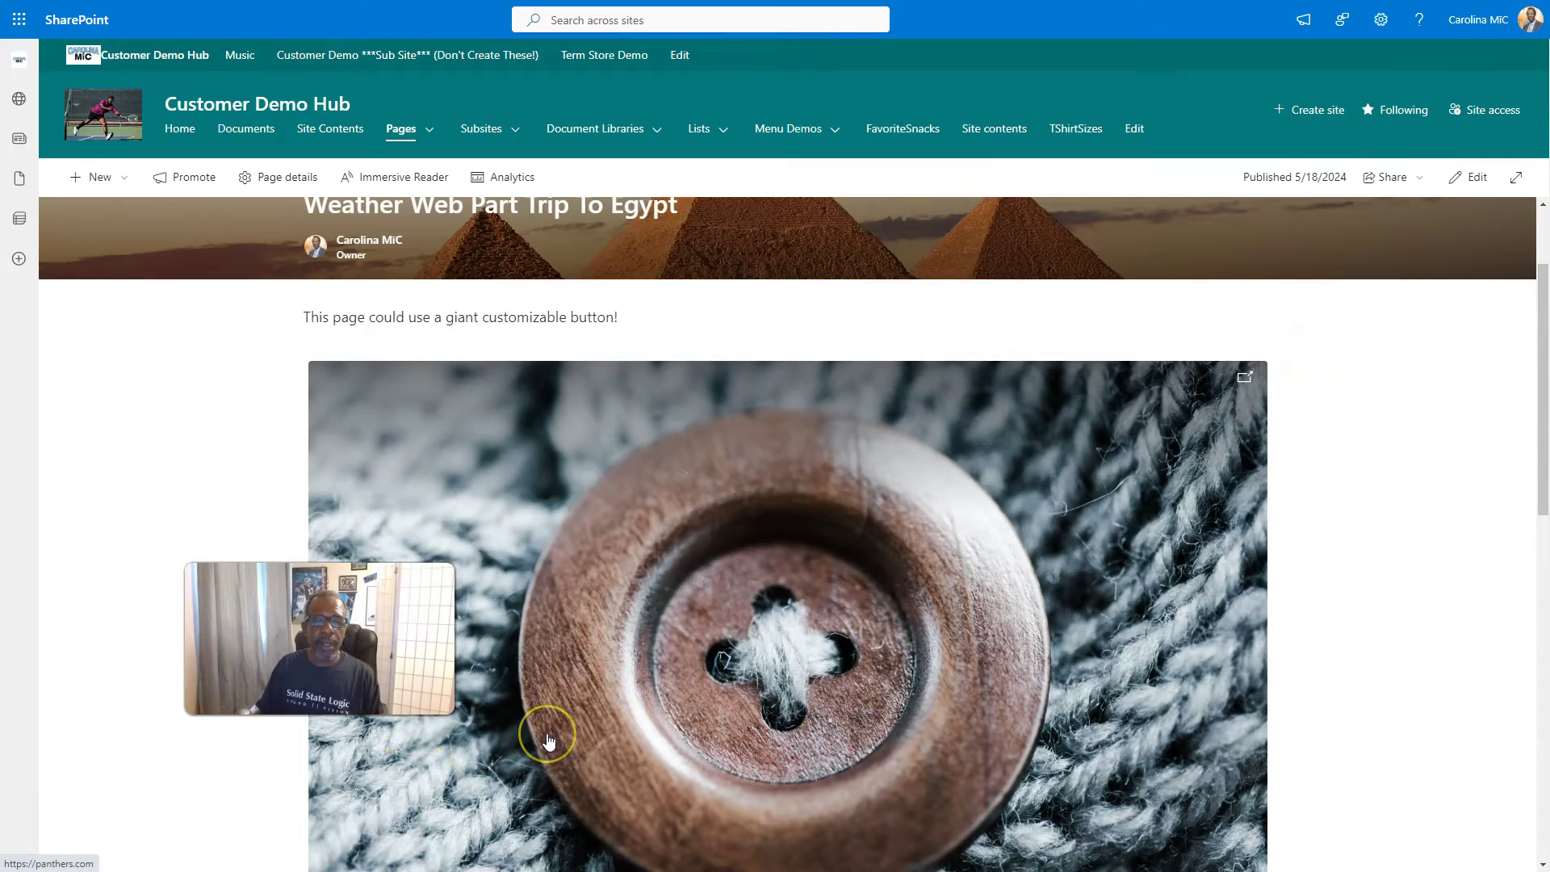
scroll(548, 739, "down", 1)
left_click(628, 722)
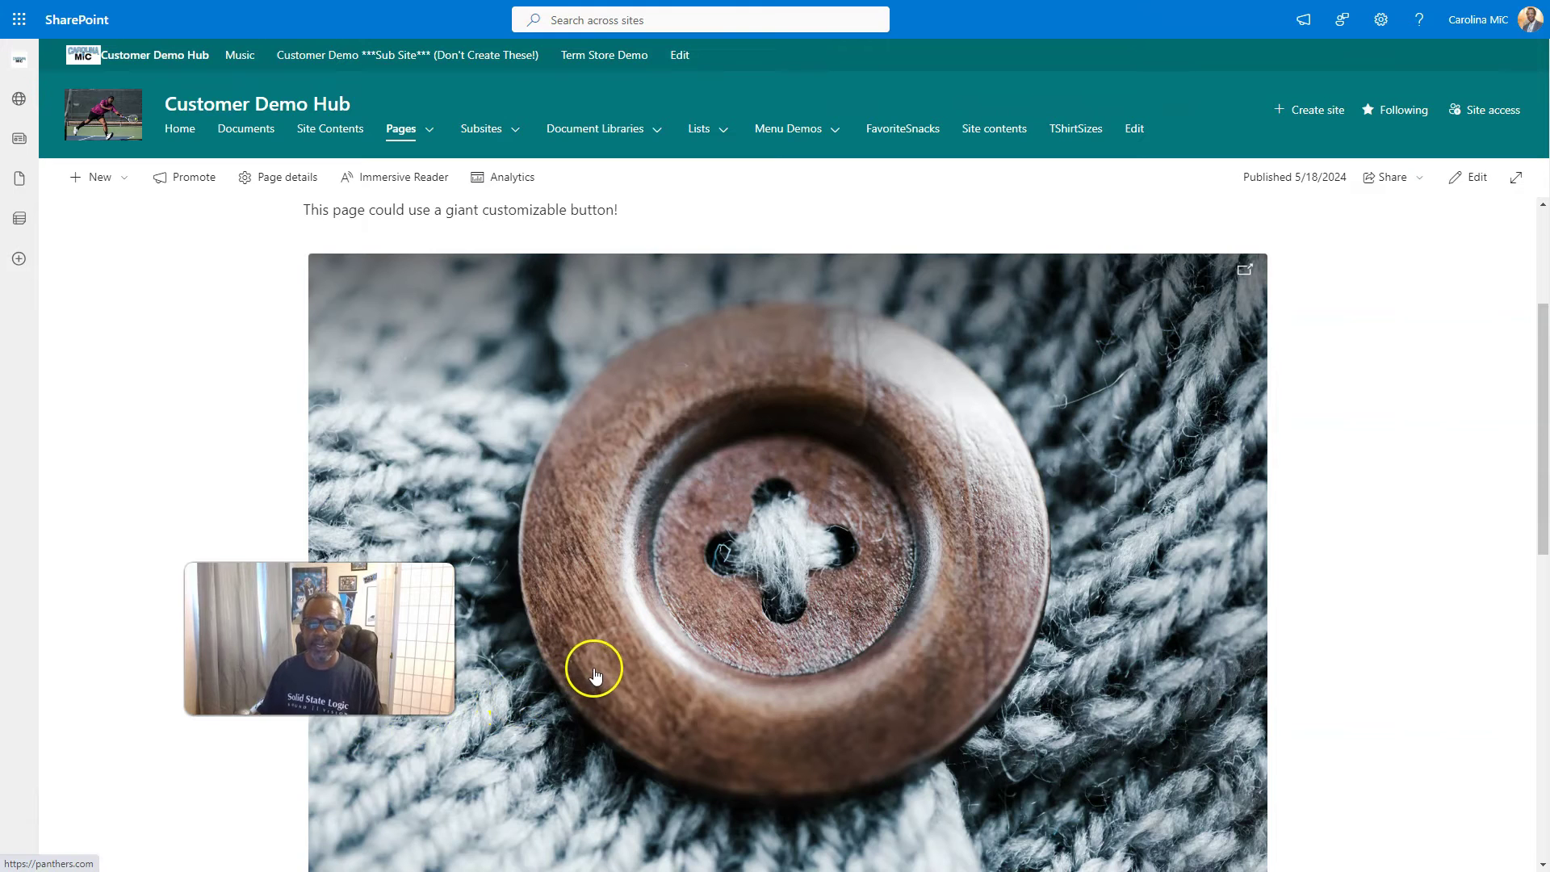
scroll(595, 667, "down", 1)
scroll(620, 684, "up", 1)
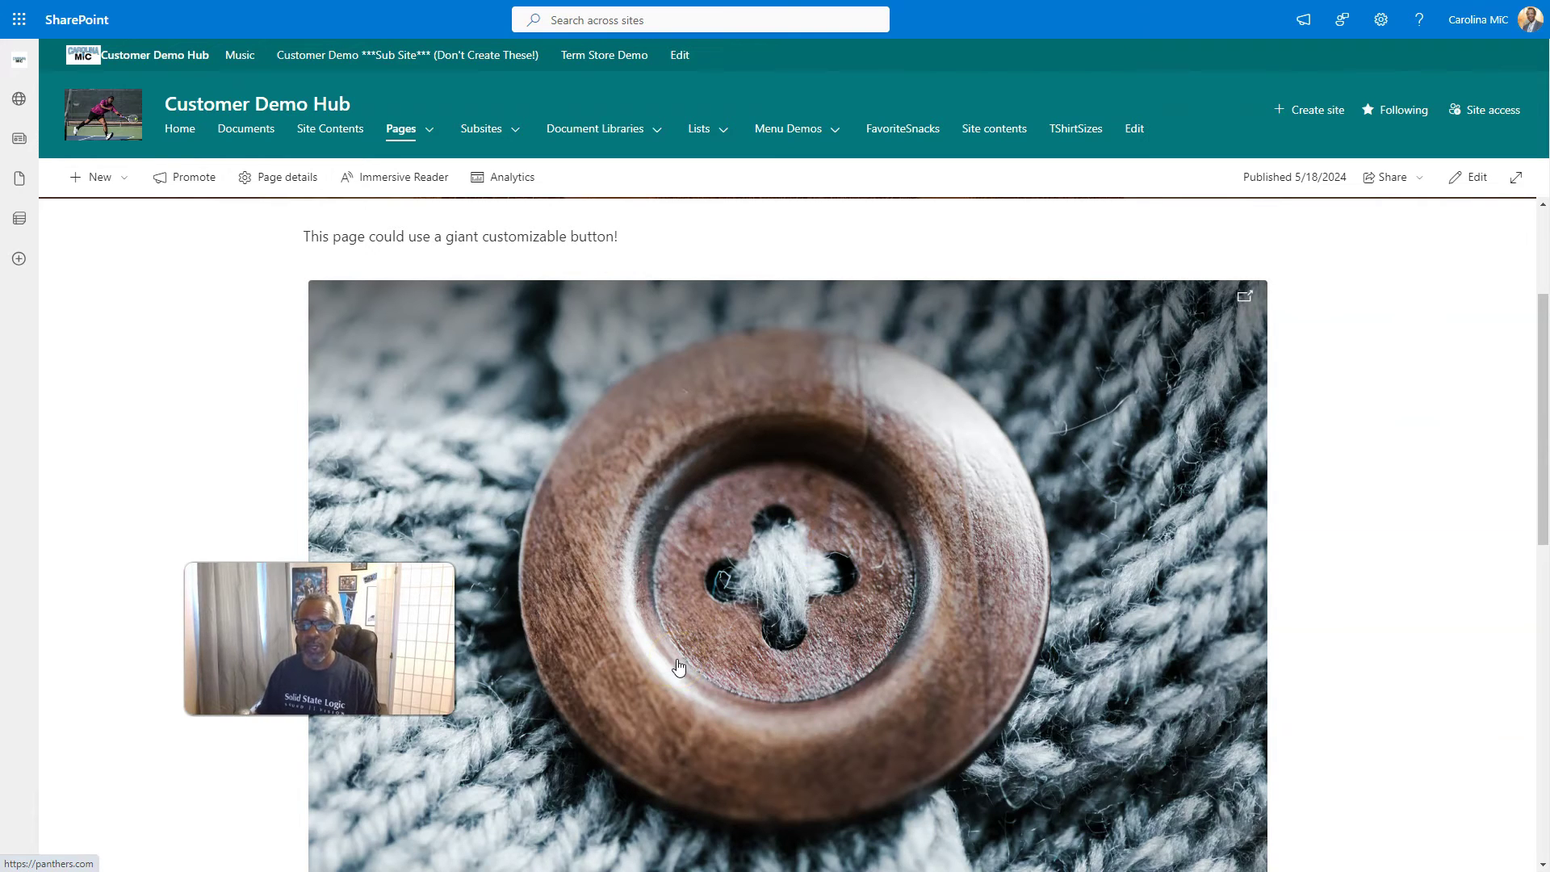
Back in edit mode, drag the button image's corner handle inward to shrink it to a thumbnail.
left_click(872, 573)
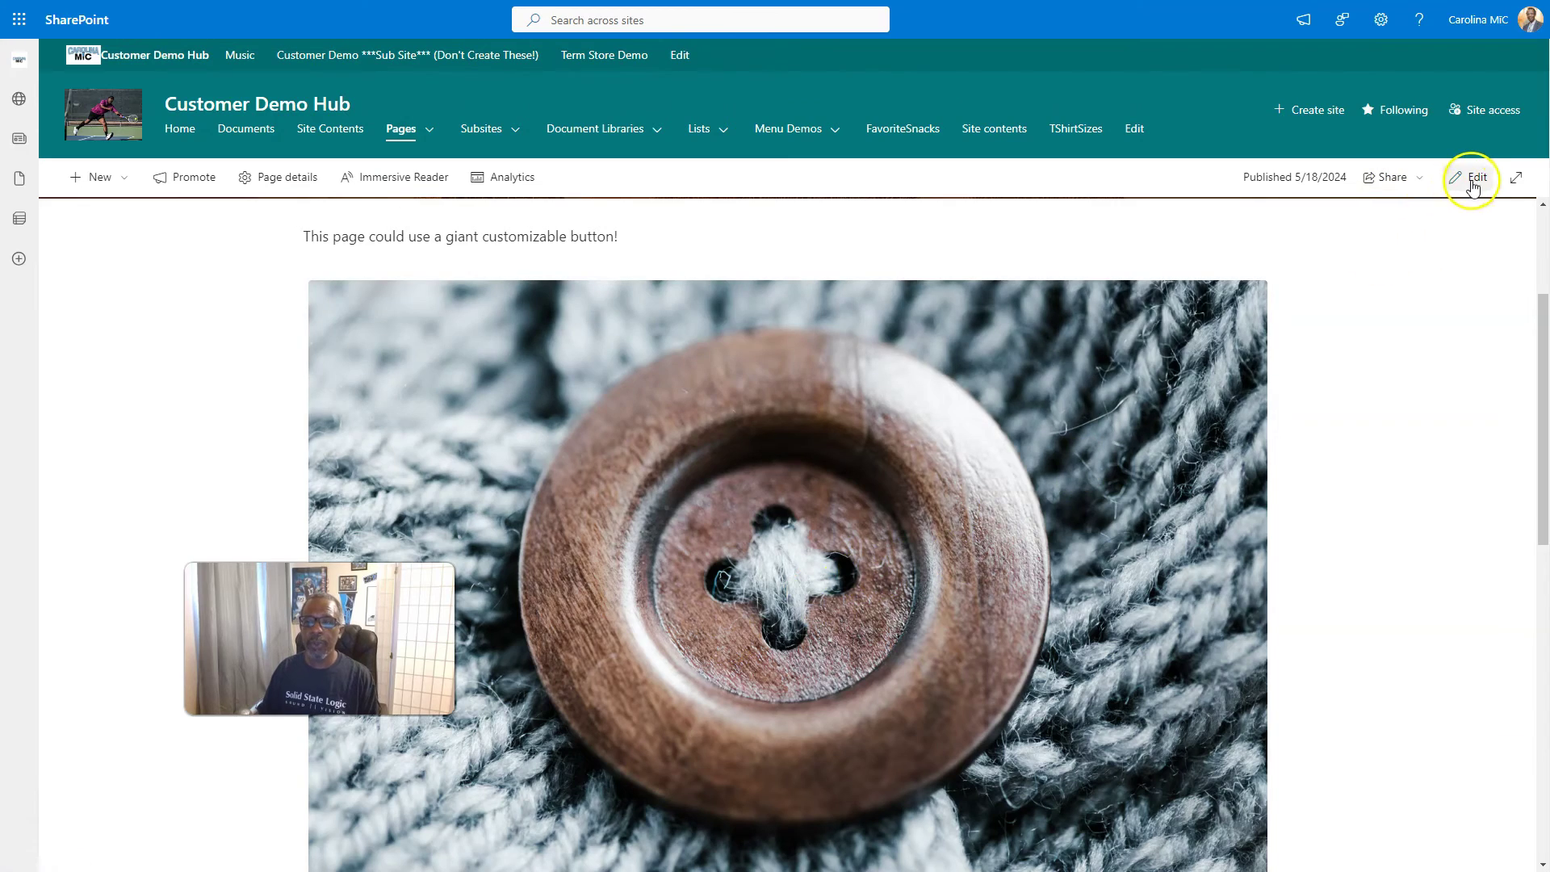
left_click(1472, 179)
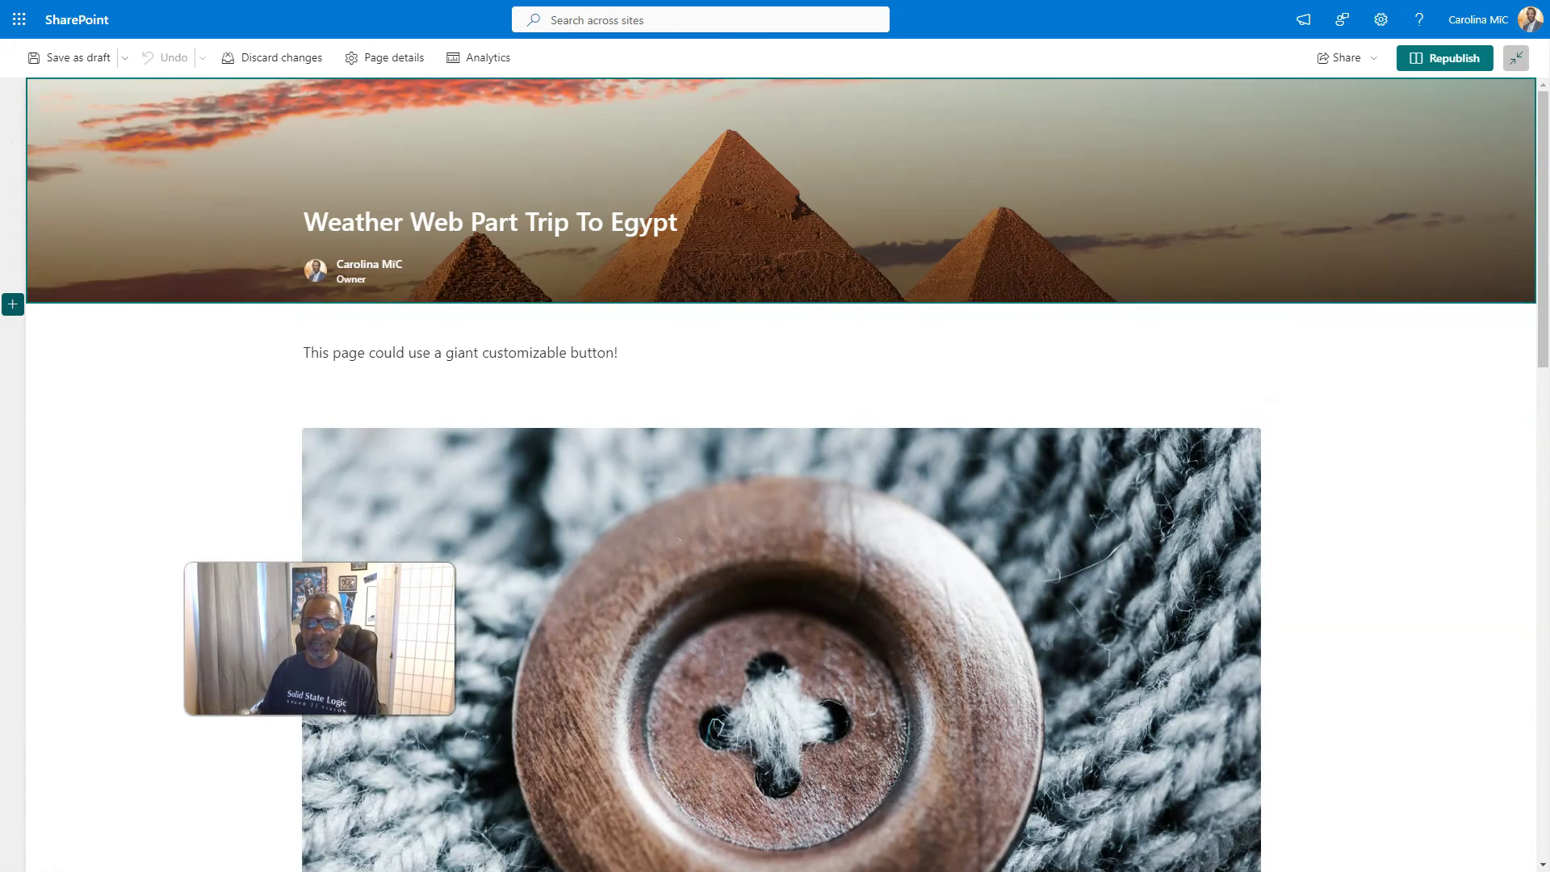
left_click(832, 527)
scroll(968, 759, "down", 2)
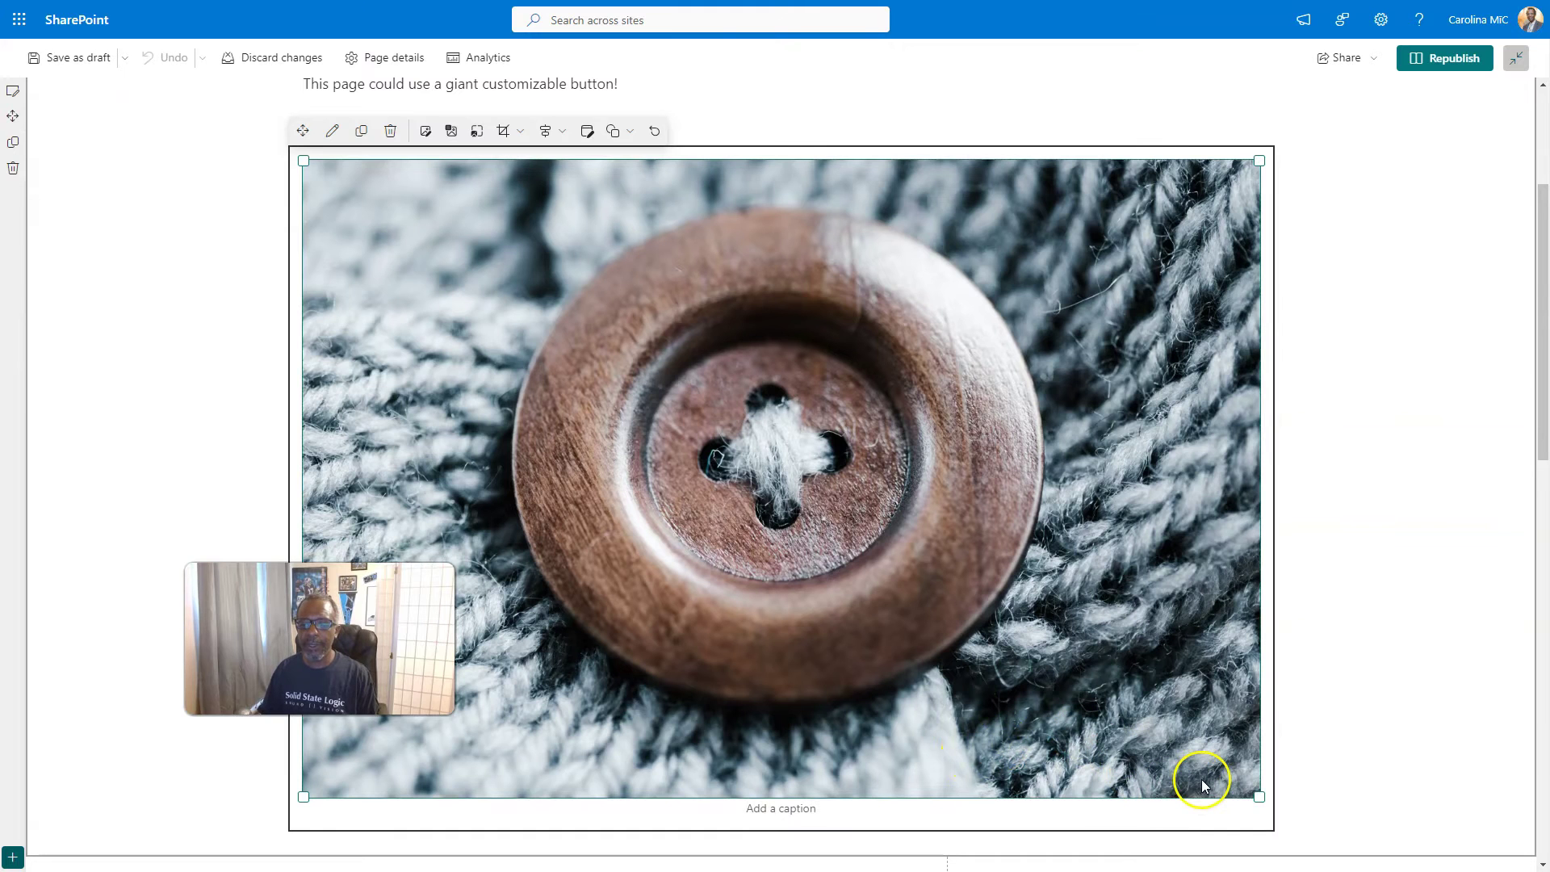
left_click_drag(1256, 793, 901, 488)
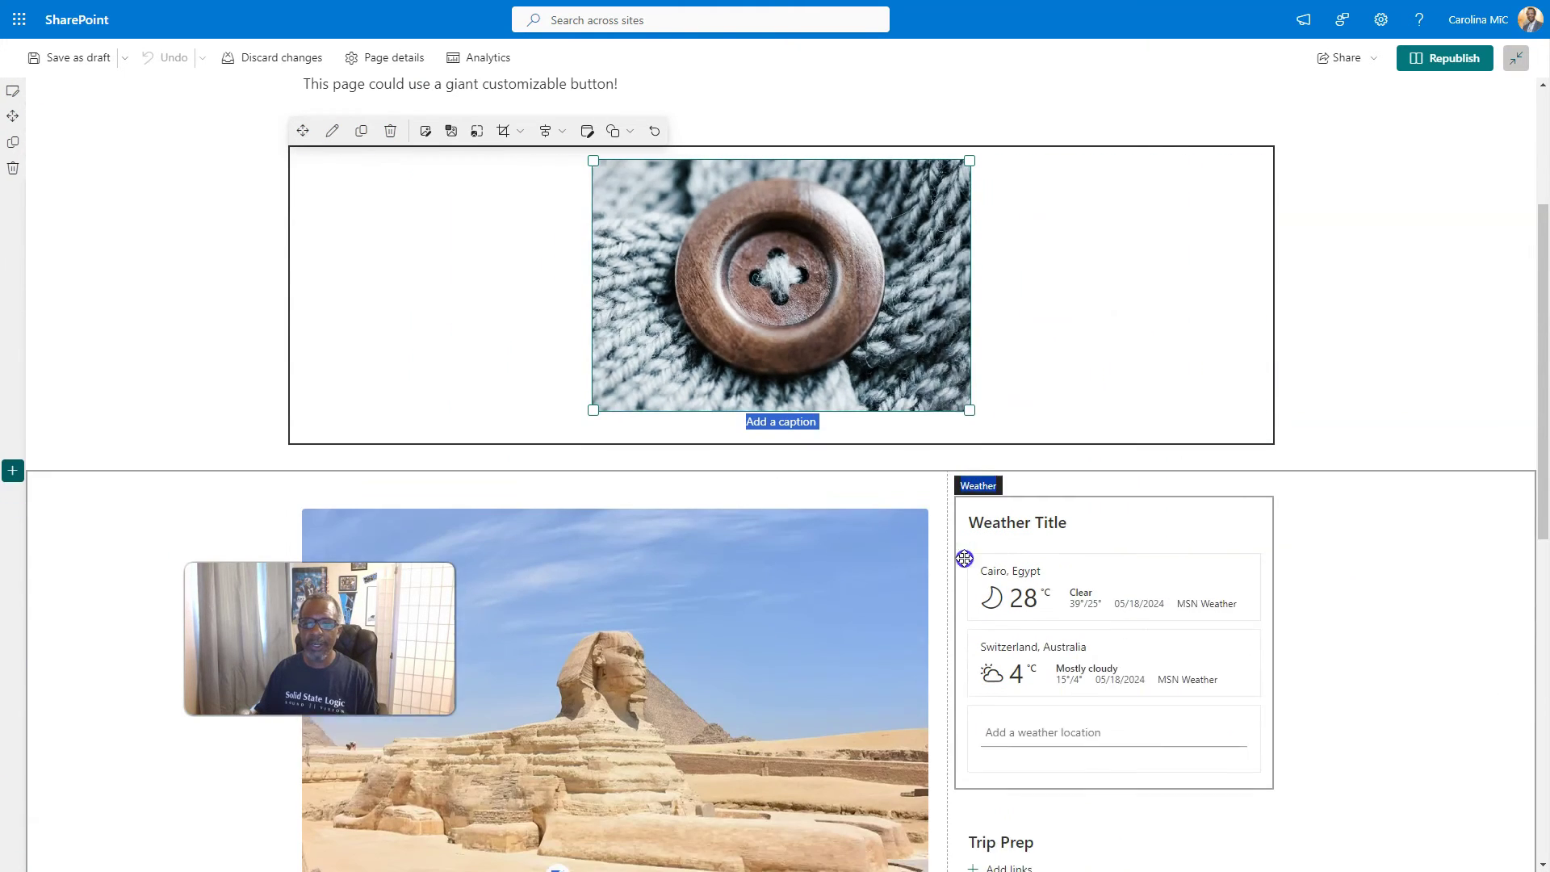
left_click(807, 292)
scroll(810, 301, "up", 1)
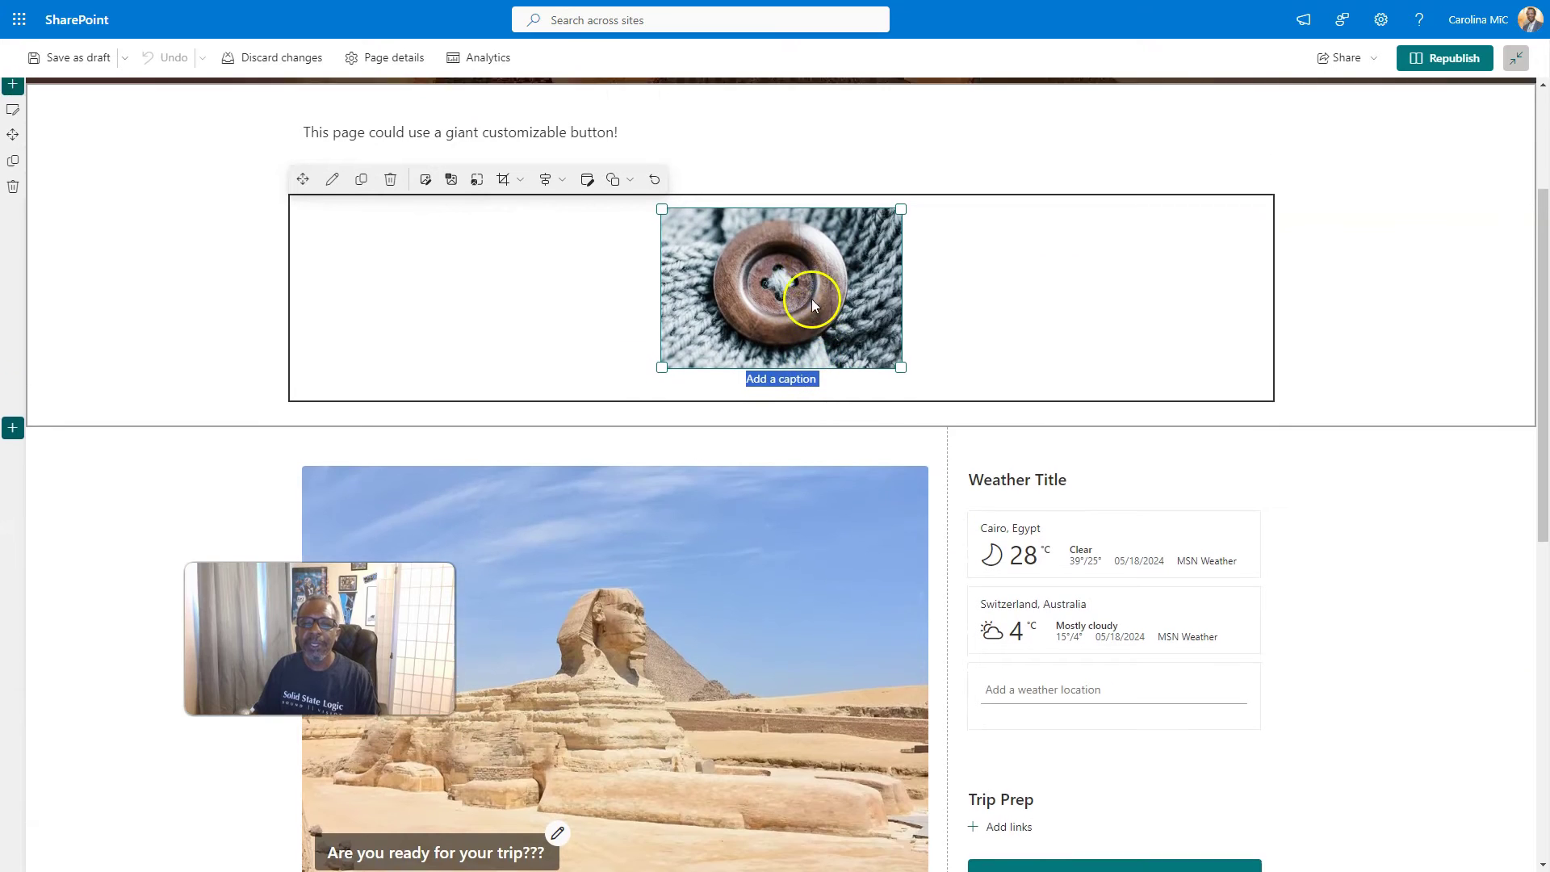
left_click_drag(900, 398, 815, 291)
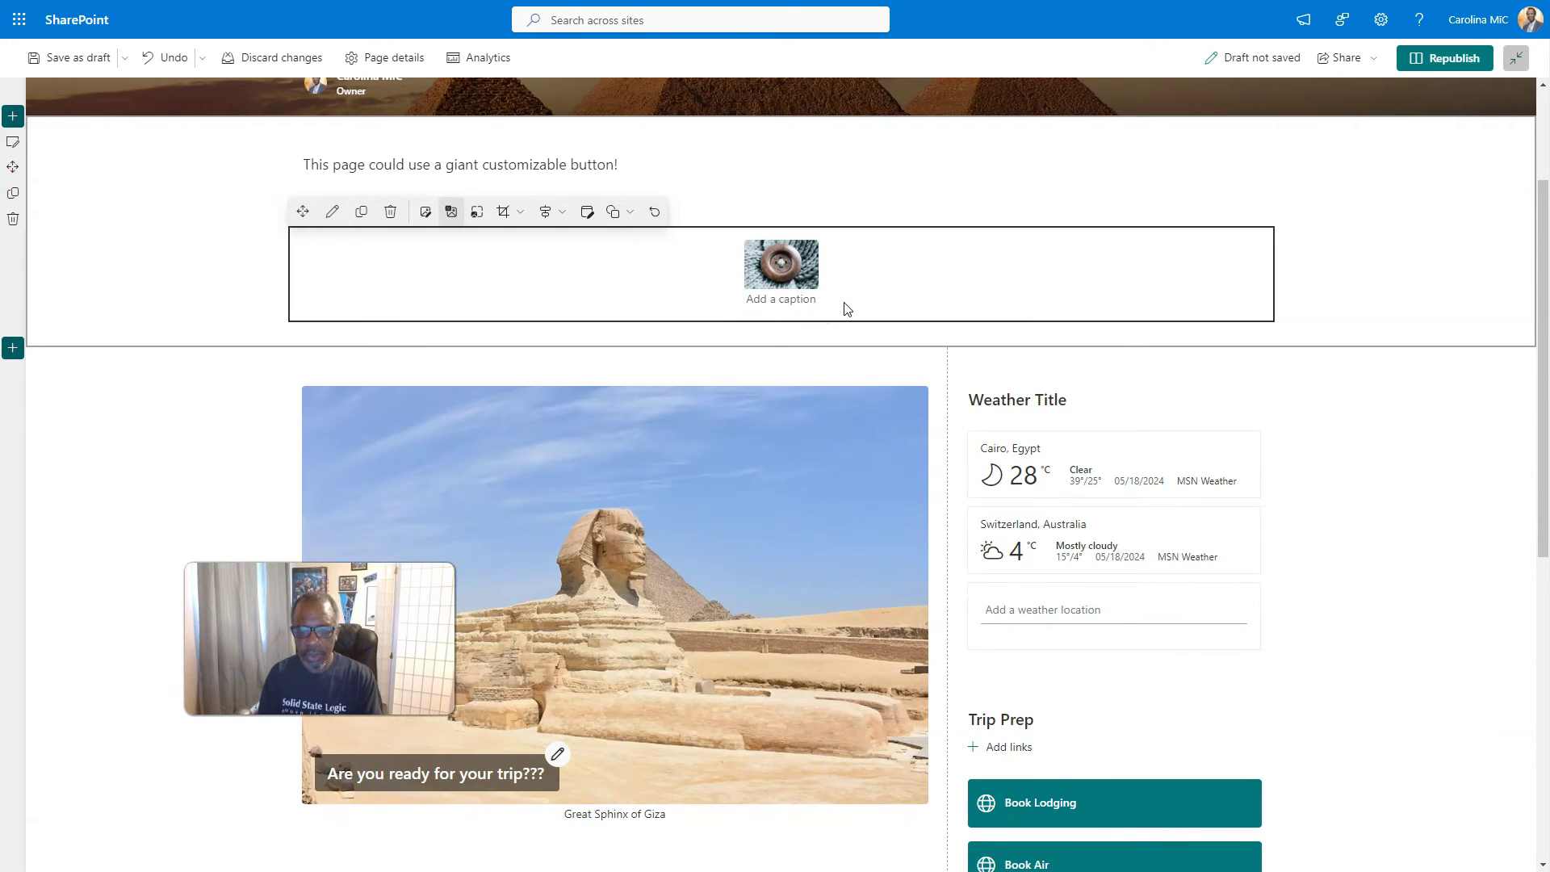
Enter the caption "I'm a button. Press Me" under the small button image.
type("I'm a button. Pr")
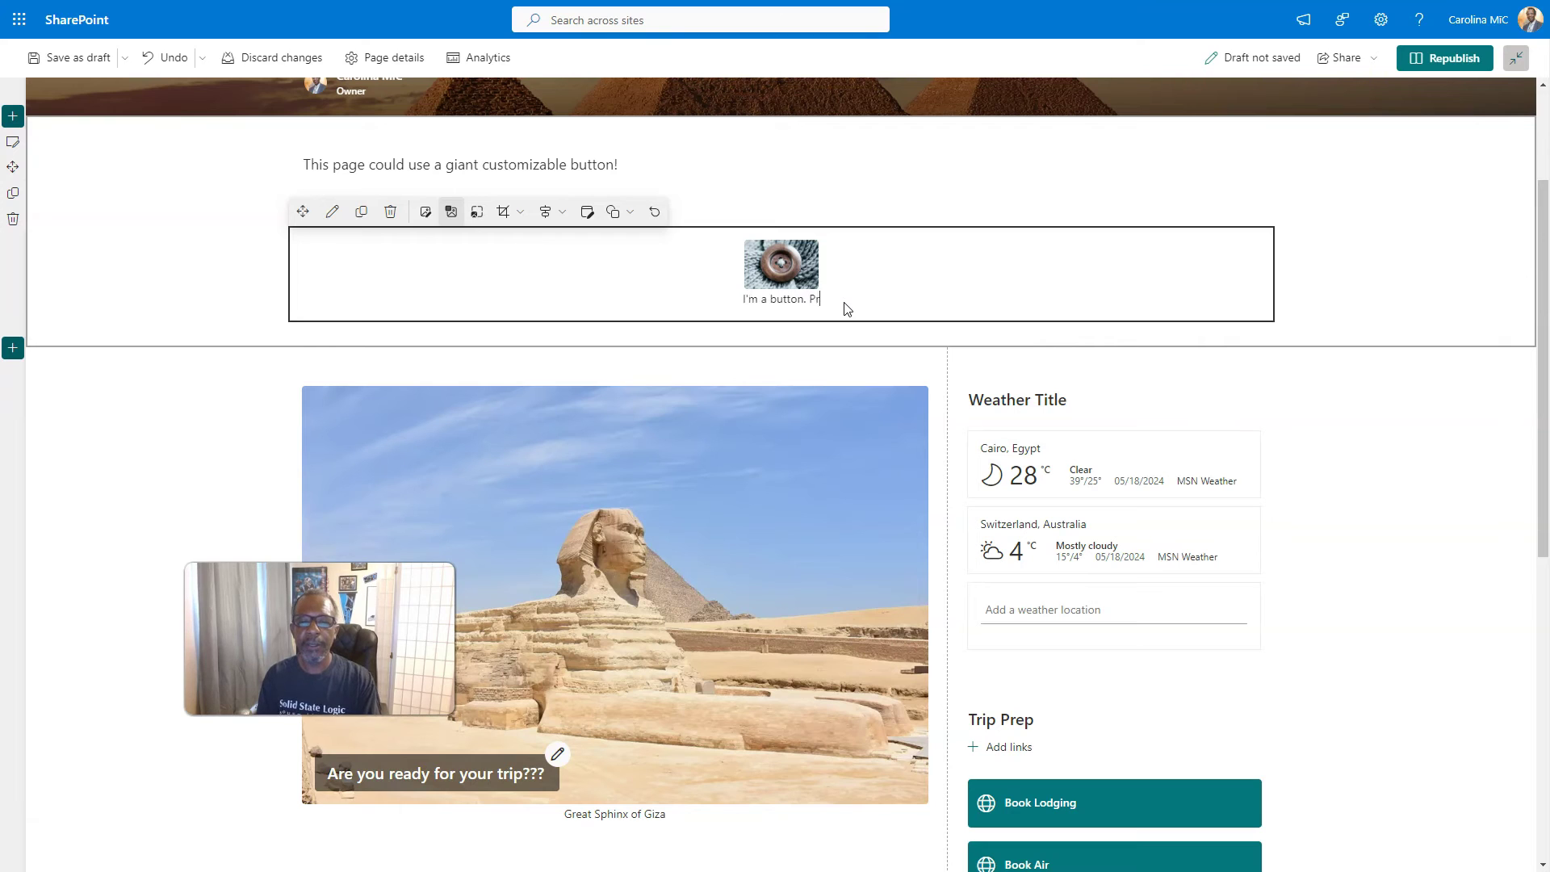
type("ess Me")
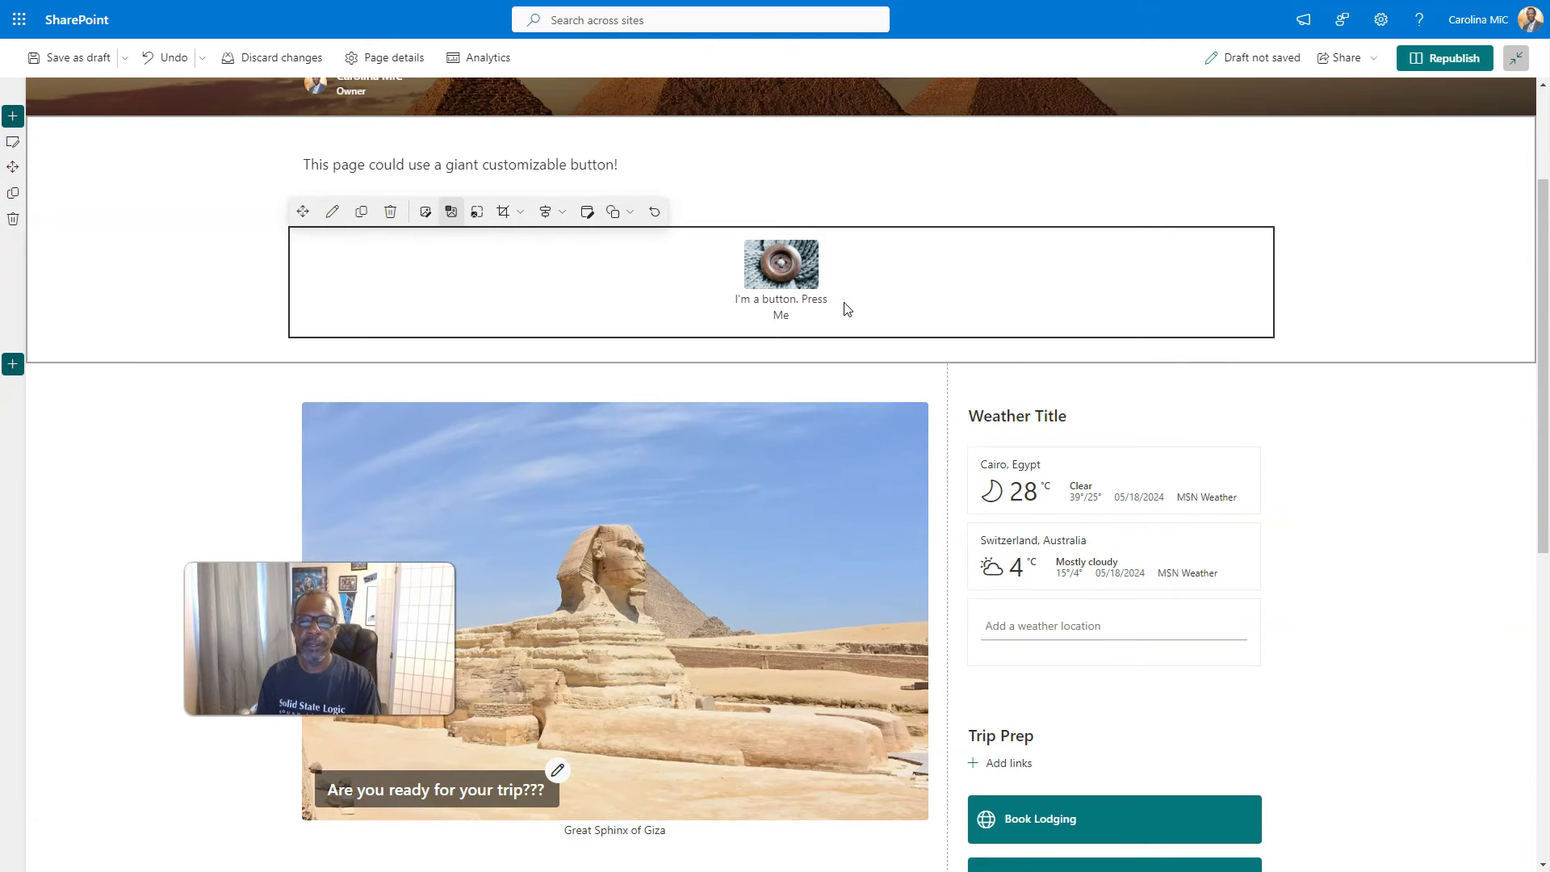